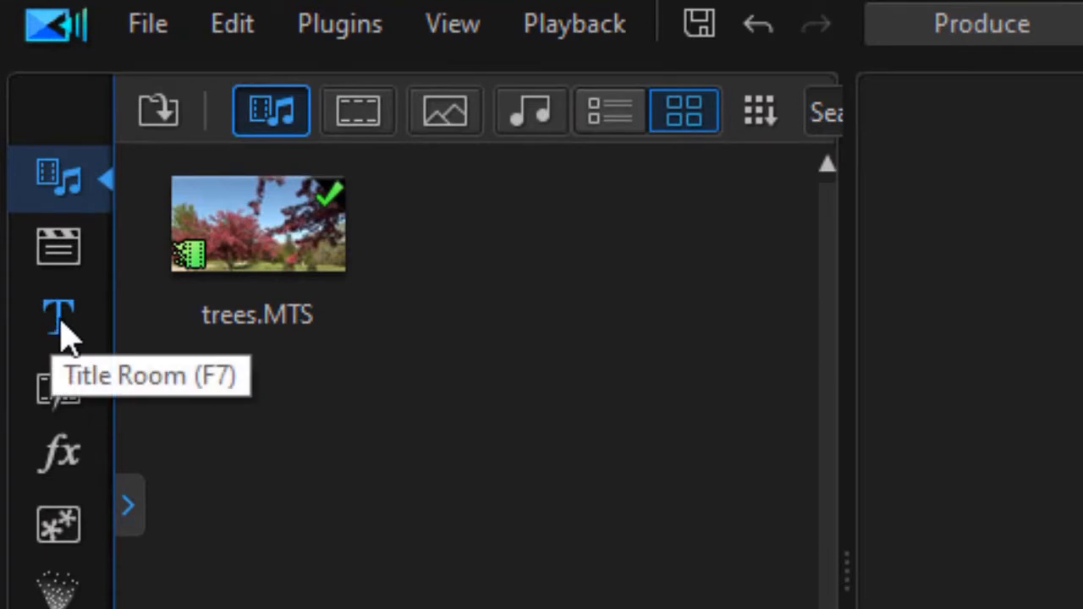
# Filter the title templates to NewBlue and add the Titler Pro 1.5 title to the timeline
pyautogui.click(66, 330)
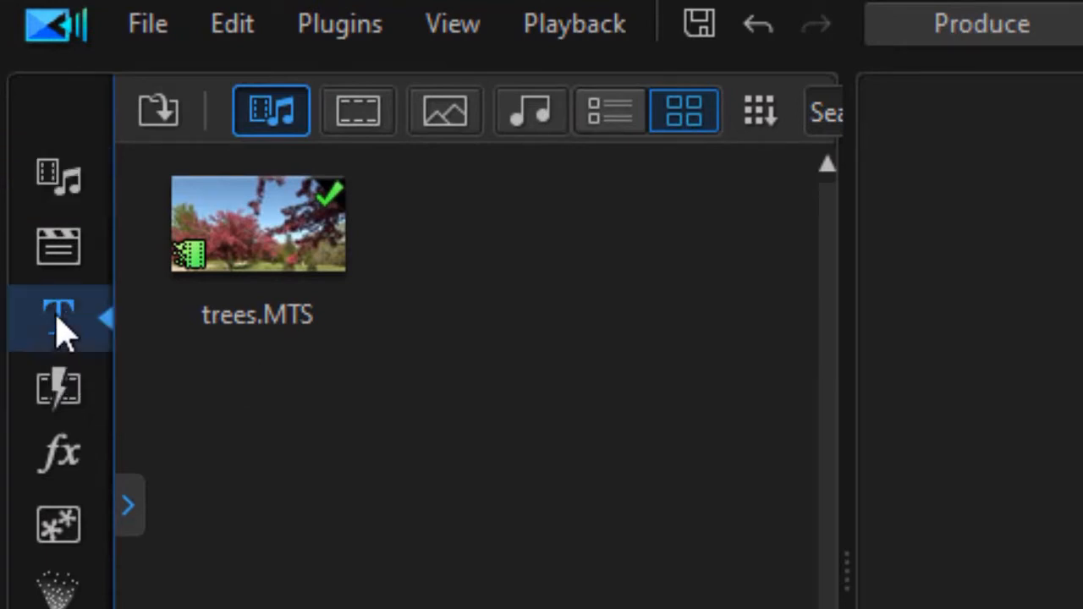
pyautogui.click(642, 114)
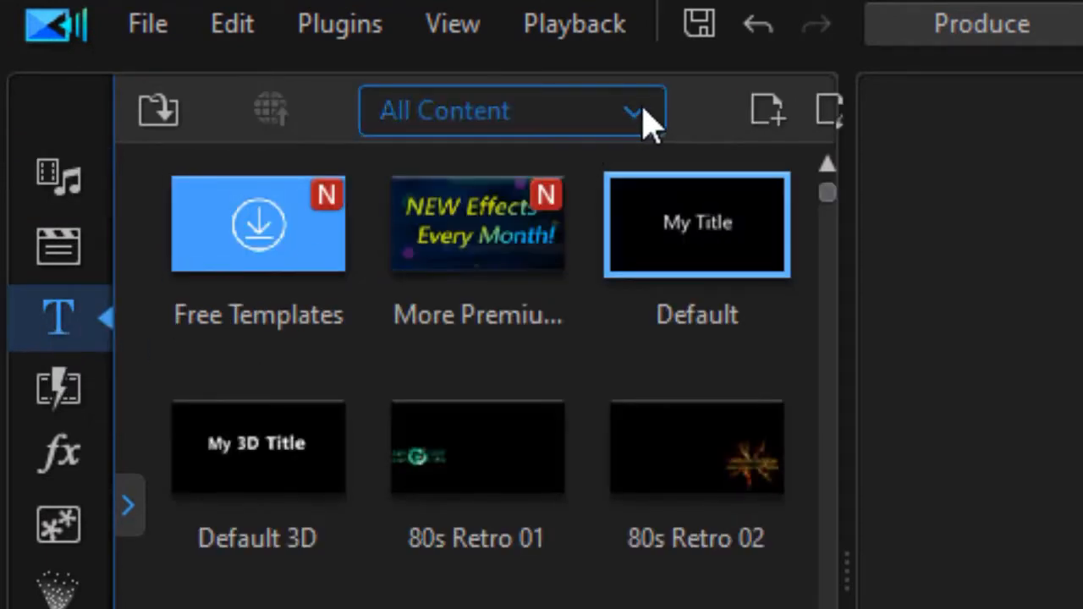
pyautogui.moveTo(648, 229); pyautogui.dragTo(643, 430)
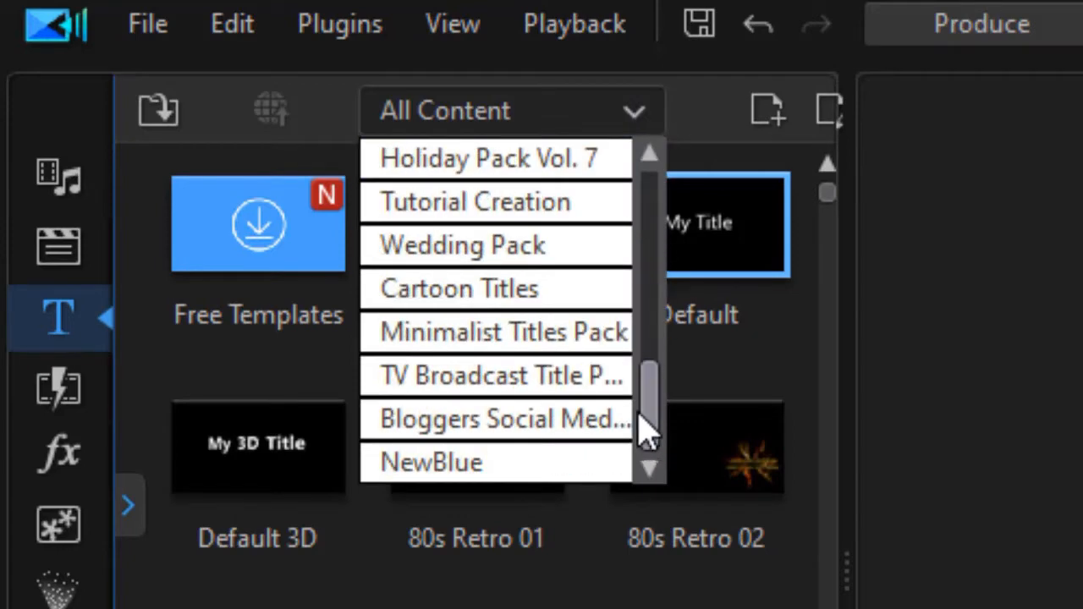
pyautogui.click(538, 474)
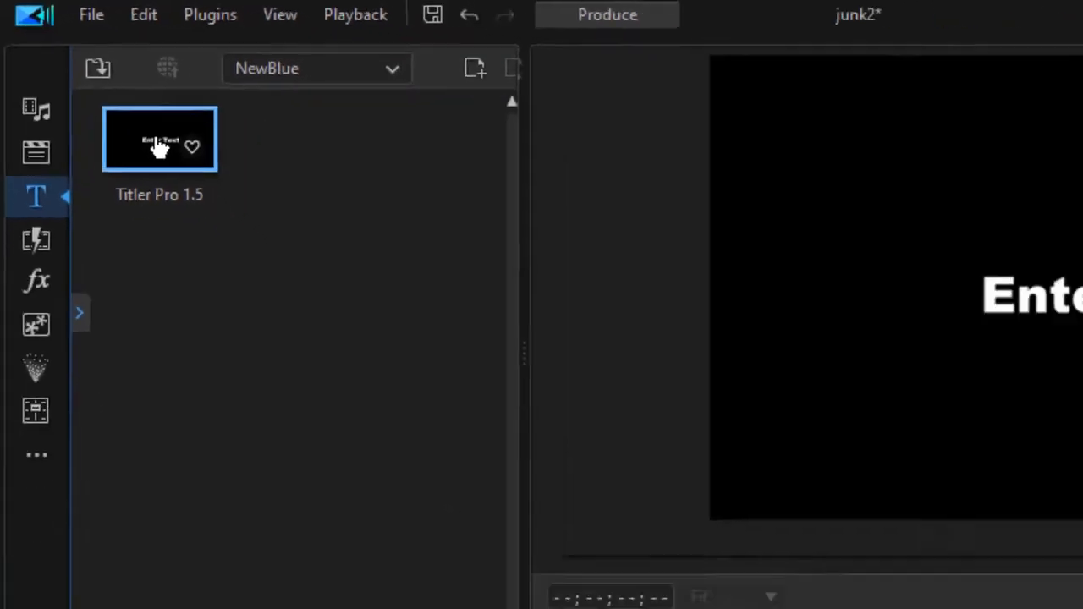
pyautogui.moveTo(159, 148); pyautogui.dragTo(100, 562)
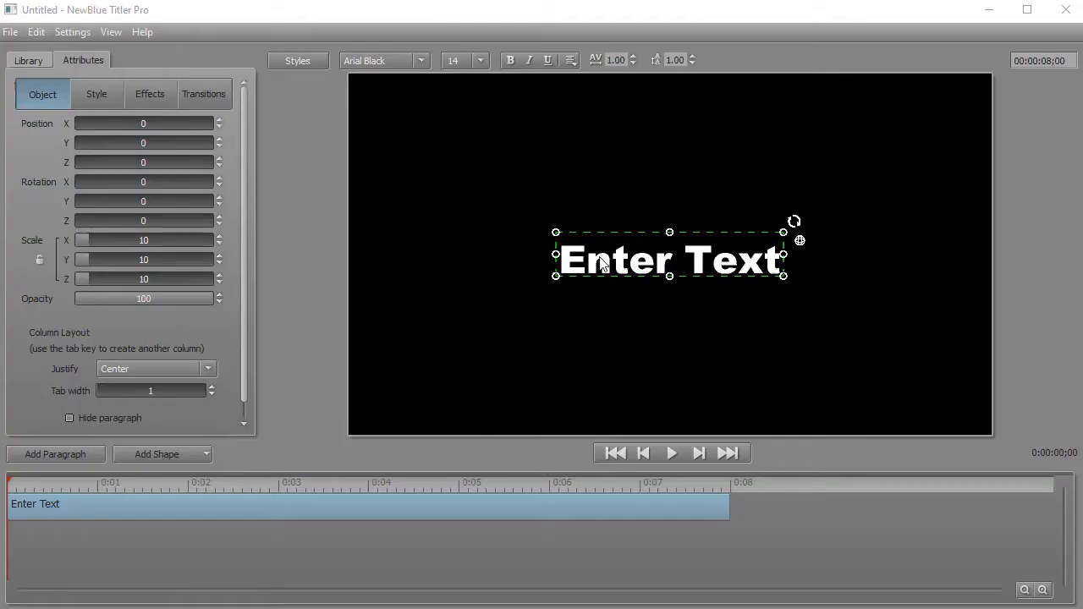
# Replace the placeholder text with "Spring Tree Special" and move it to the lower part of the frame, about X -1.5, Y -39
pyautogui.doubleClick(603, 264)
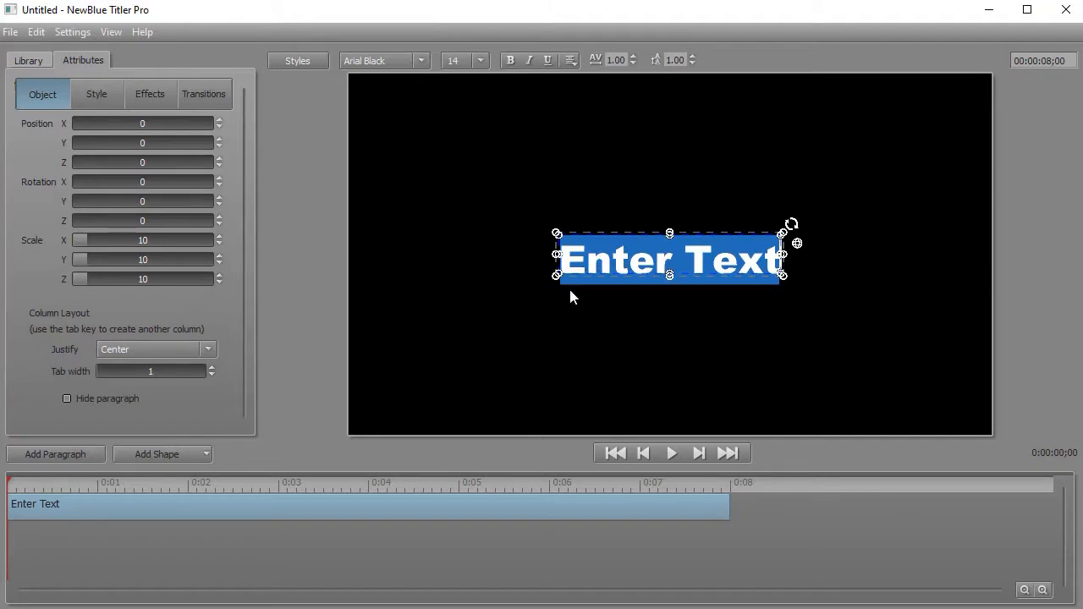
pyautogui.write('S')
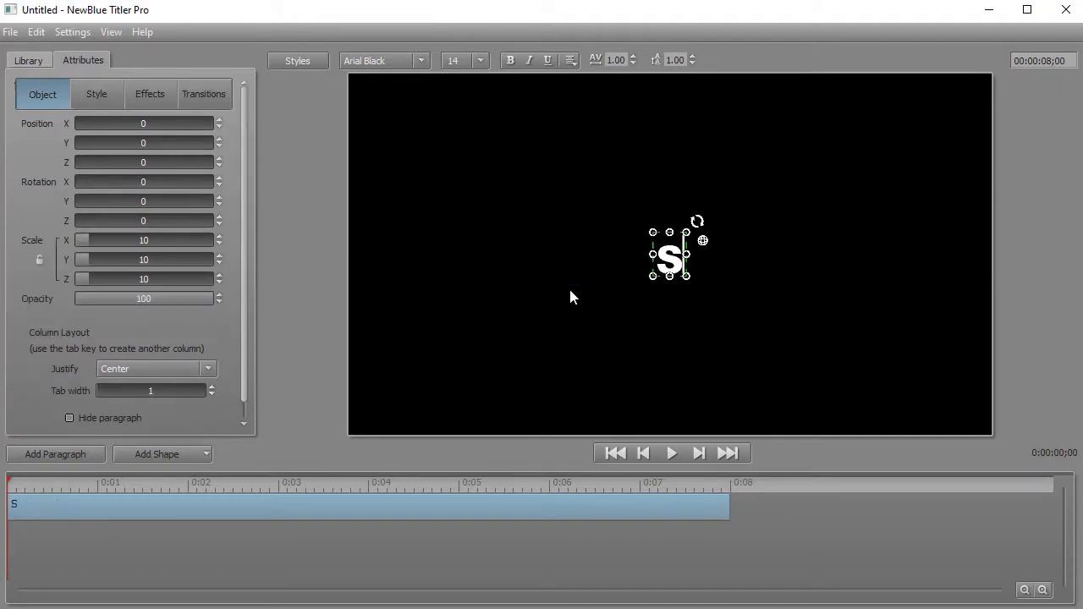
pyautogui.write('pring Treew')
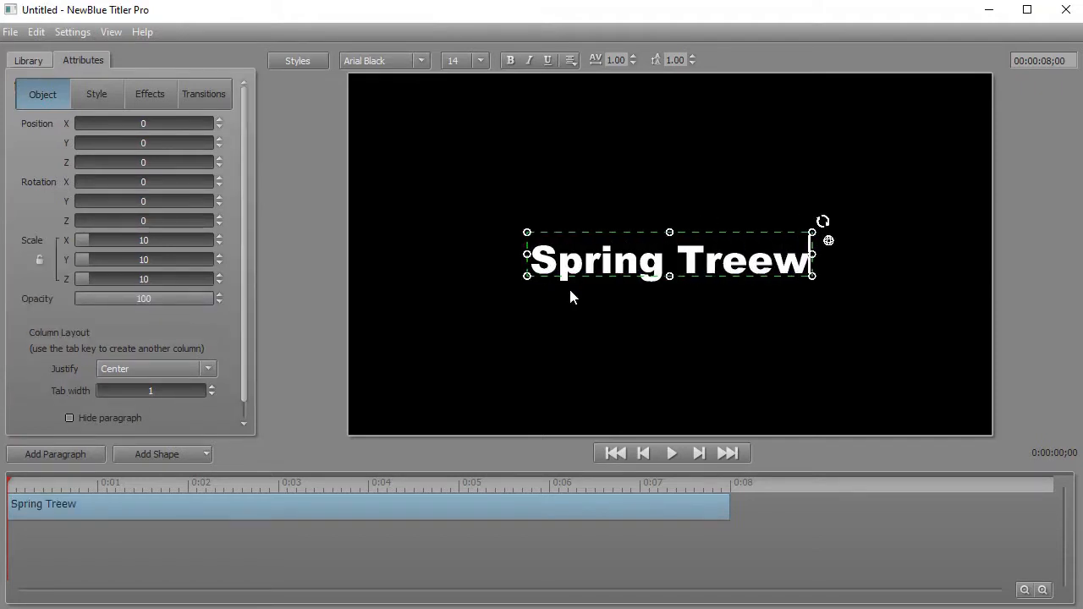
pyautogui.press('BackSpace')
pyautogui.write('Special')
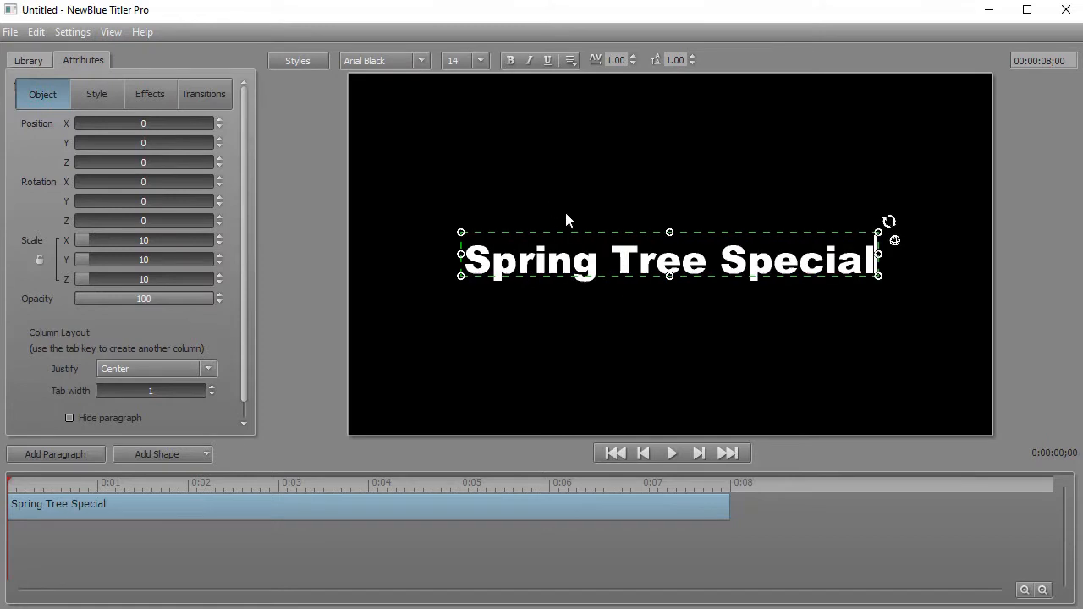
pyautogui.moveTo(577, 230); pyautogui.dragTo(571, 339)
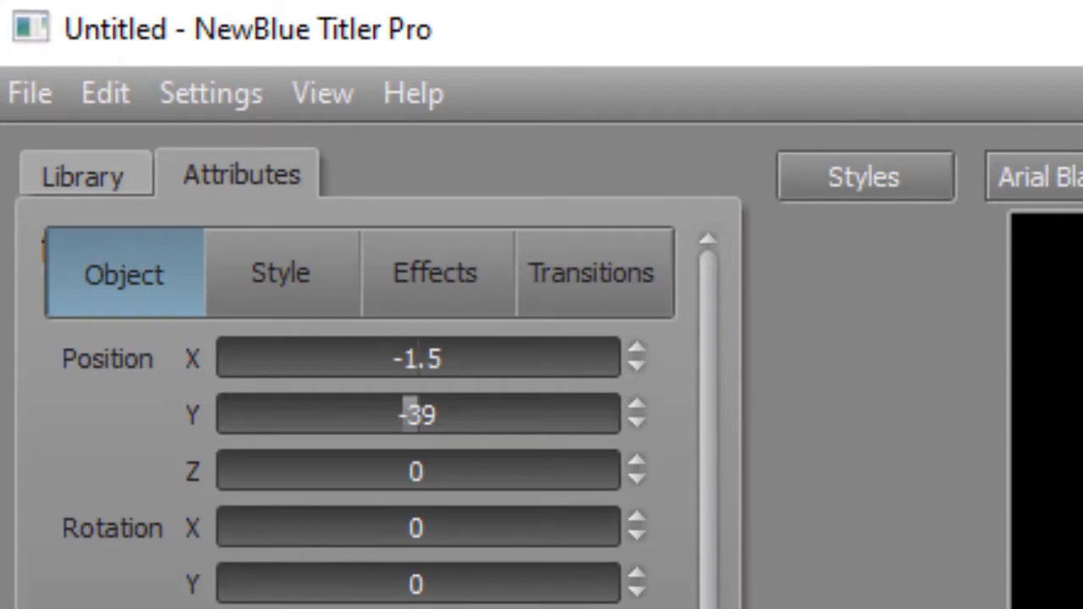
# Import the image greenhouse.png from the PNG Files folder into the title
pyautogui.click(39, 92)
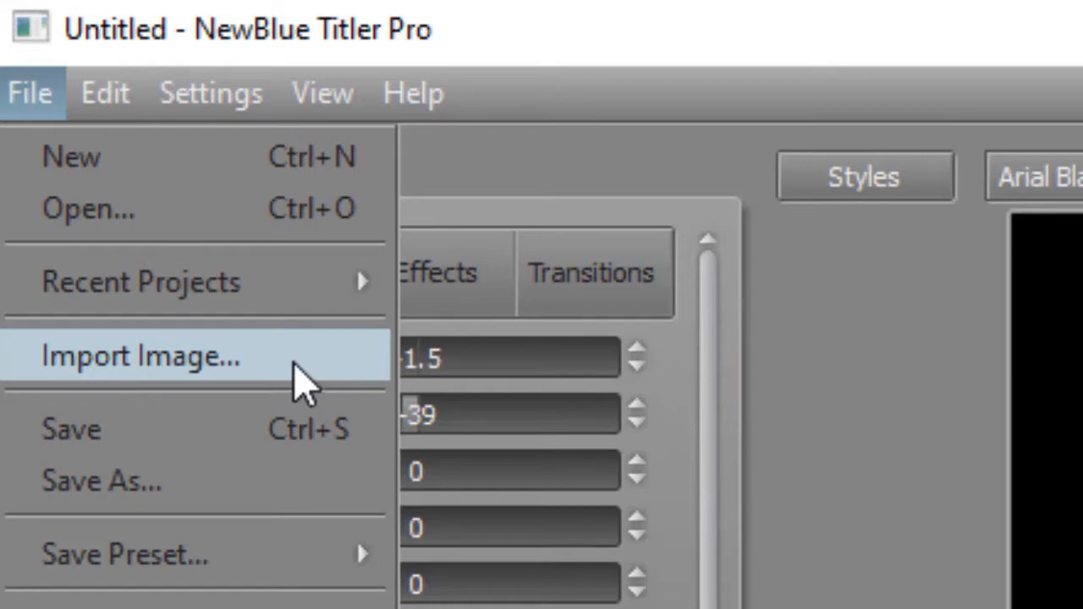
pyautogui.click(298, 372)
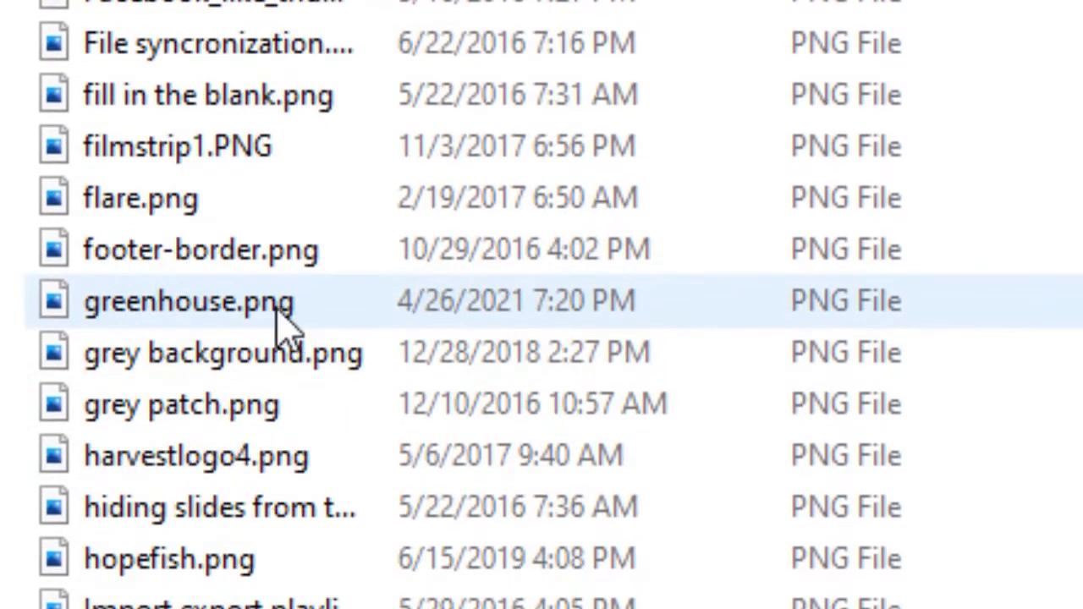
pyautogui.click(283, 309)
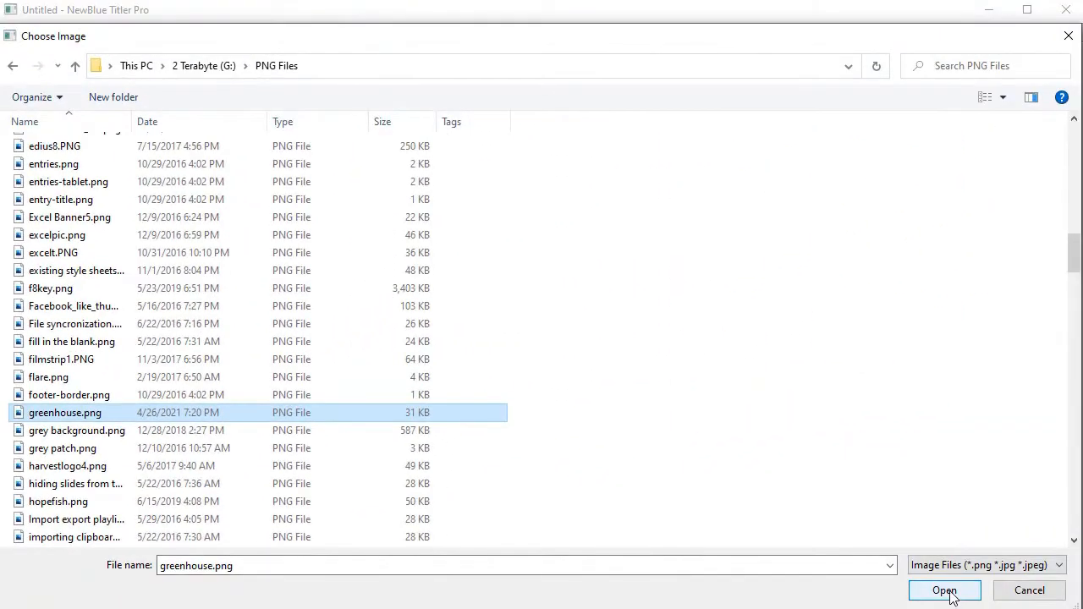
pyautogui.click(944, 590)
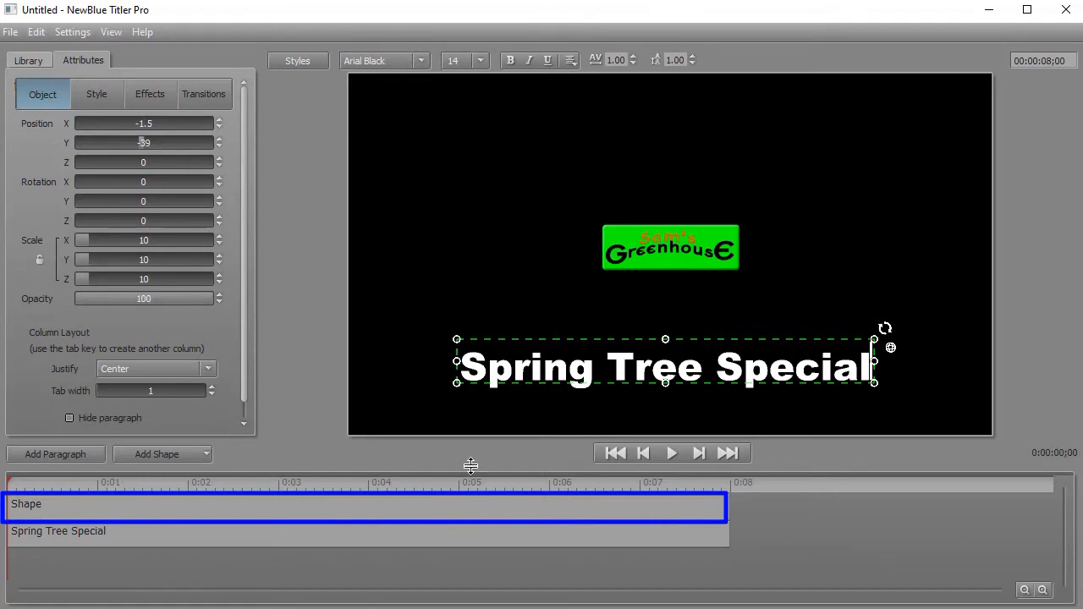
# Enlarge the greenhouse logo to a scale of about X 31.5, Y 14.2 and move it to the frame's upper right area
pyautogui.click(492, 506)
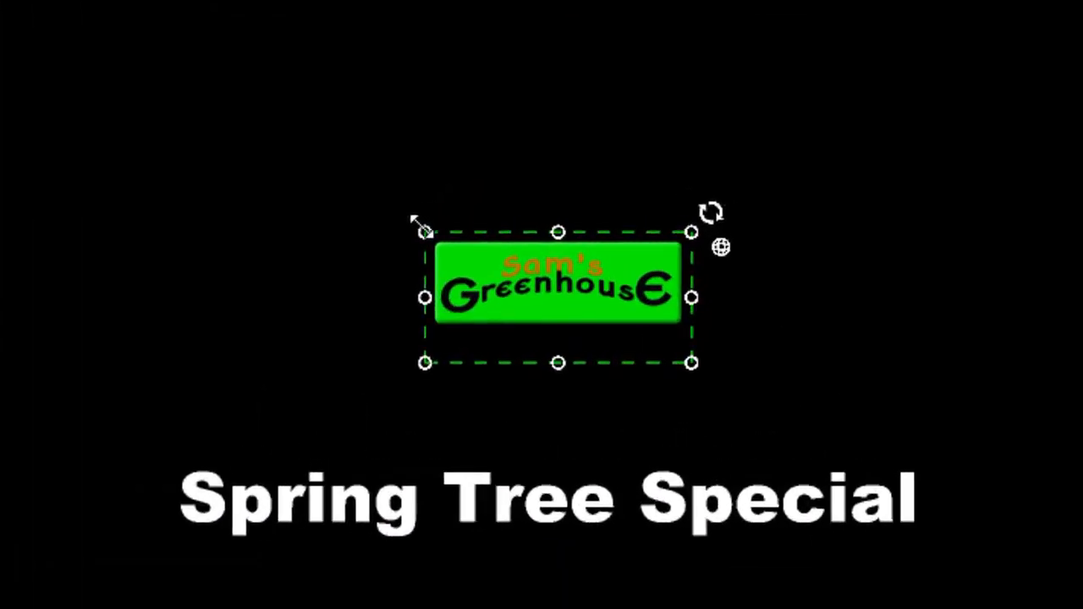
pyautogui.moveTo(420, 227); pyautogui.dragTo(317, 170)
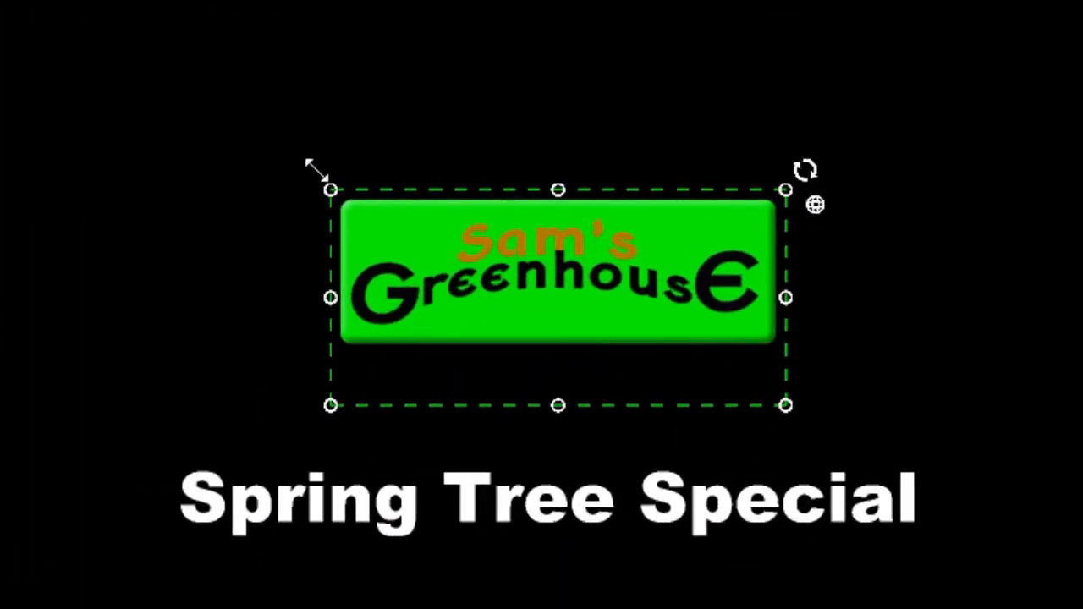
pyautogui.moveTo(452, 186); pyautogui.dragTo(633, 64)
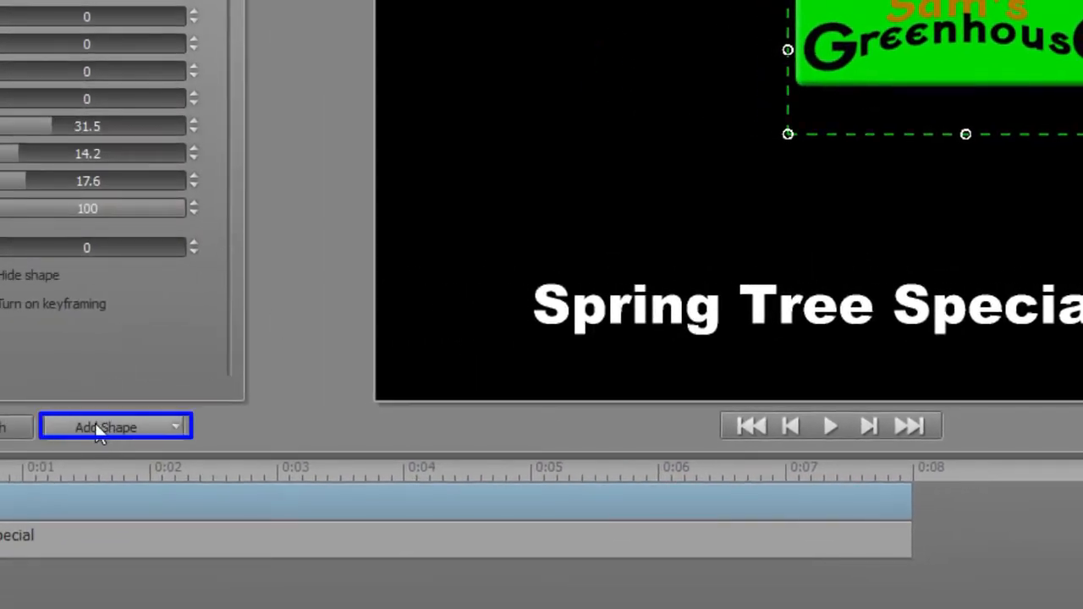
# Deselect the logo and add a rectangle shape to the title
pyautogui.click(507, 169)
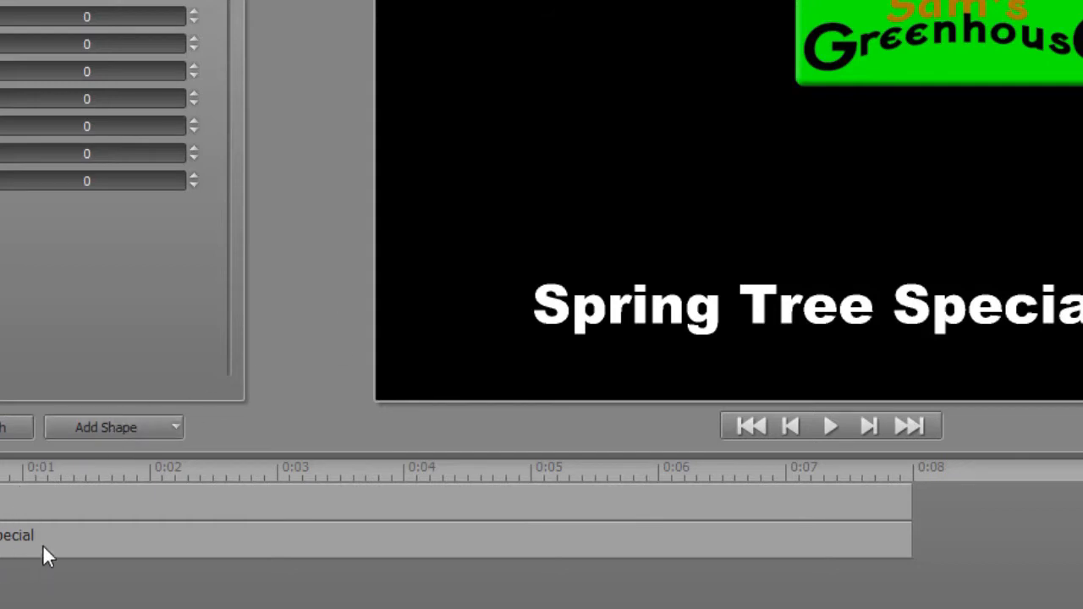
pyautogui.click(105, 432)
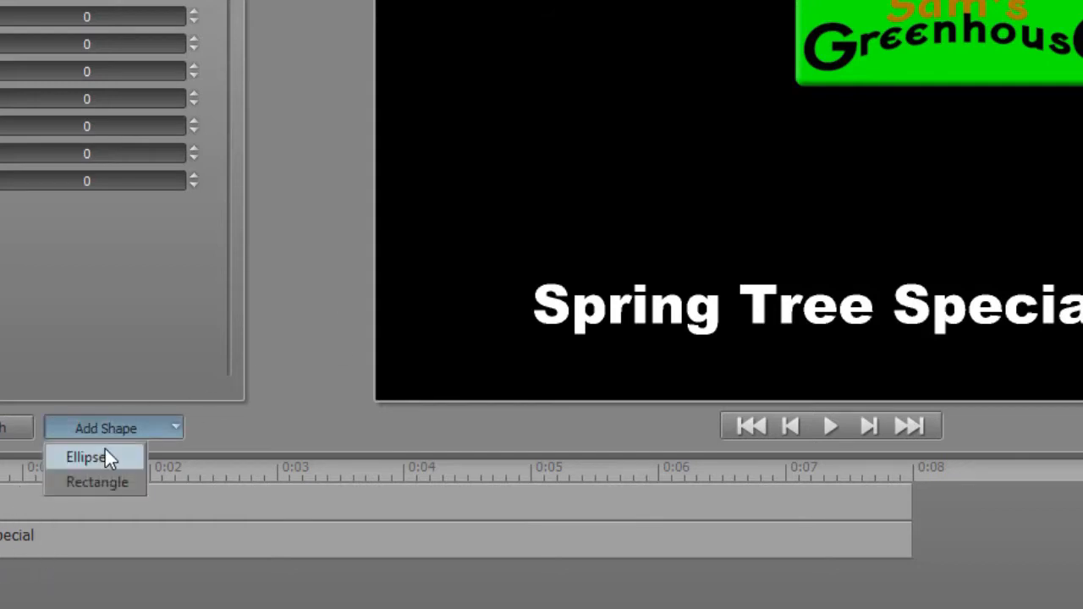
pyautogui.click(108, 478)
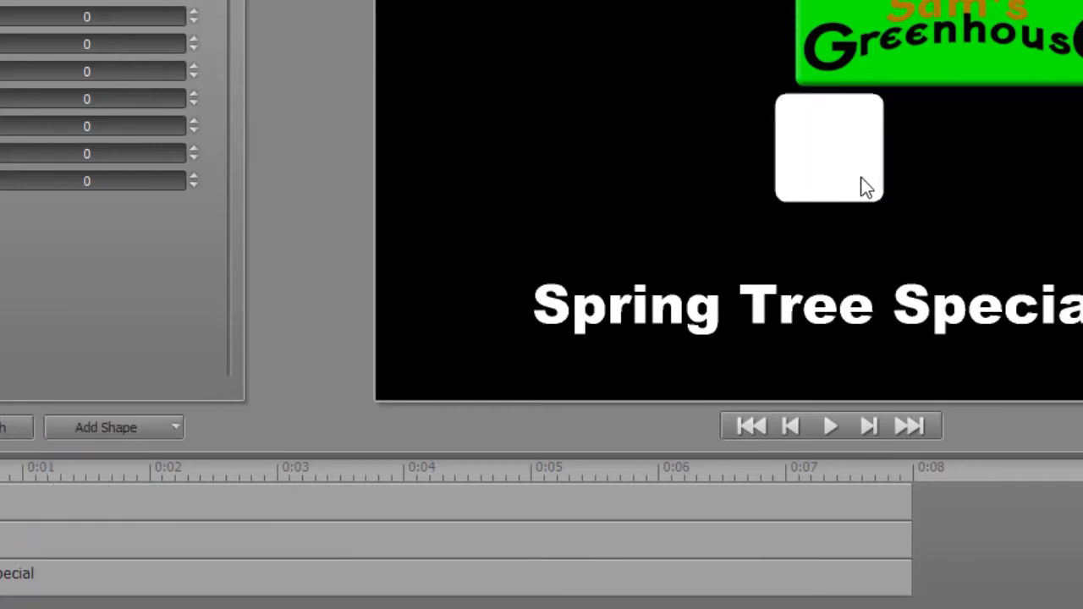
# Widen the white rectangle to an X scale of about 62 and position it over the title text at about X 0.9, Y -43.5
pyautogui.click(809, 161)
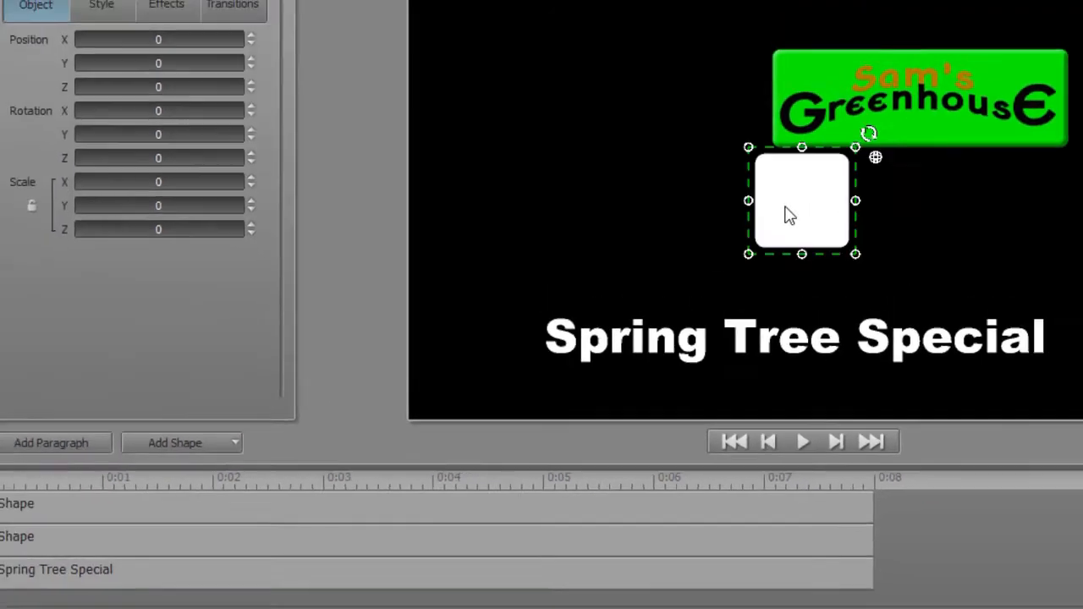
pyautogui.moveTo(787, 216); pyautogui.dragTo(509, 363)
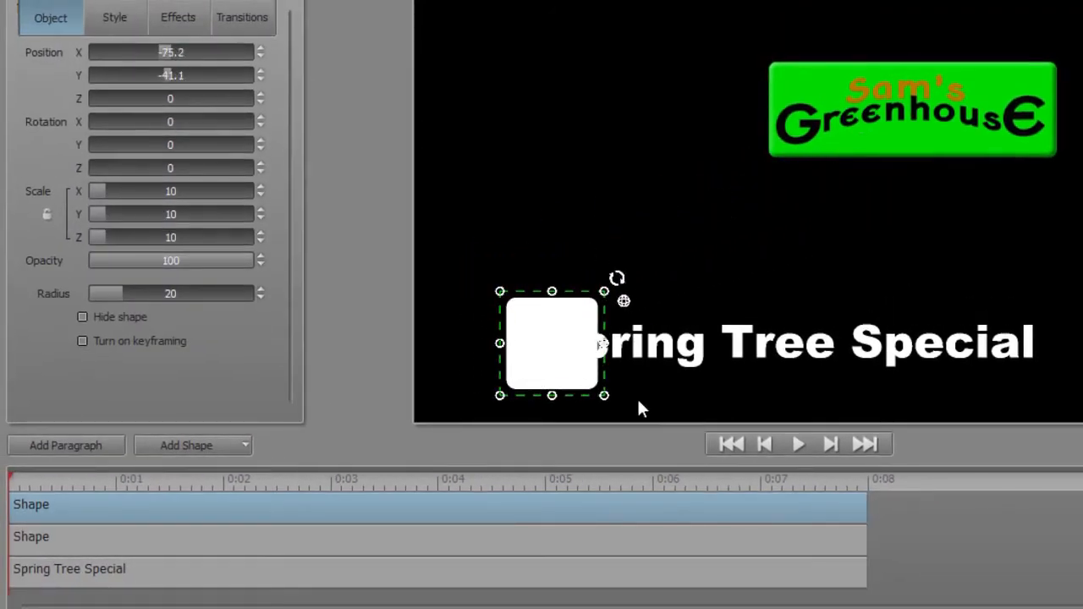
pyautogui.moveTo(603, 343); pyautogui.dragTo(900, 358)
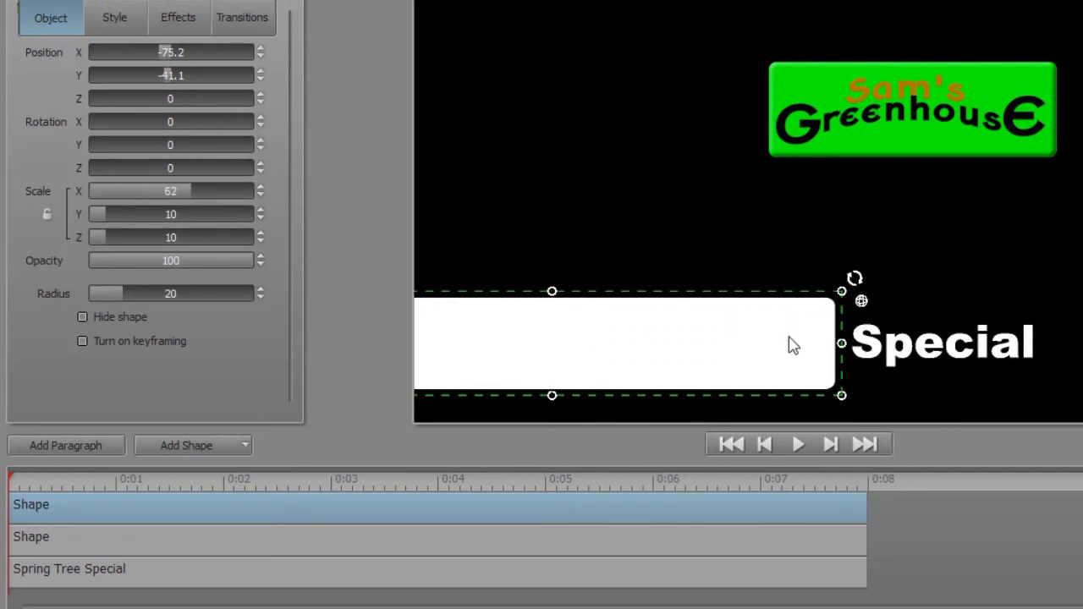
pyautogui.moveTo(685, 291); pyautogui.dragTo(936, 299)
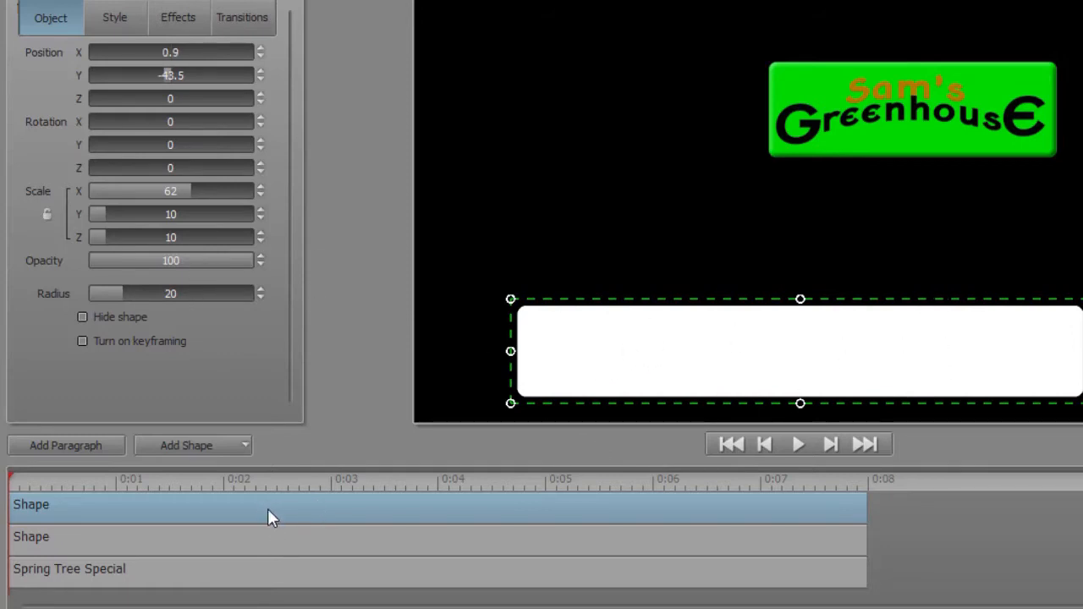
# Place the rectangle's layer beneath the Spring Tree Special text and reduce its opacity to about 63.6
pyautogui.moveTo(267, 505); pyautogui.dragTo(256, 575)
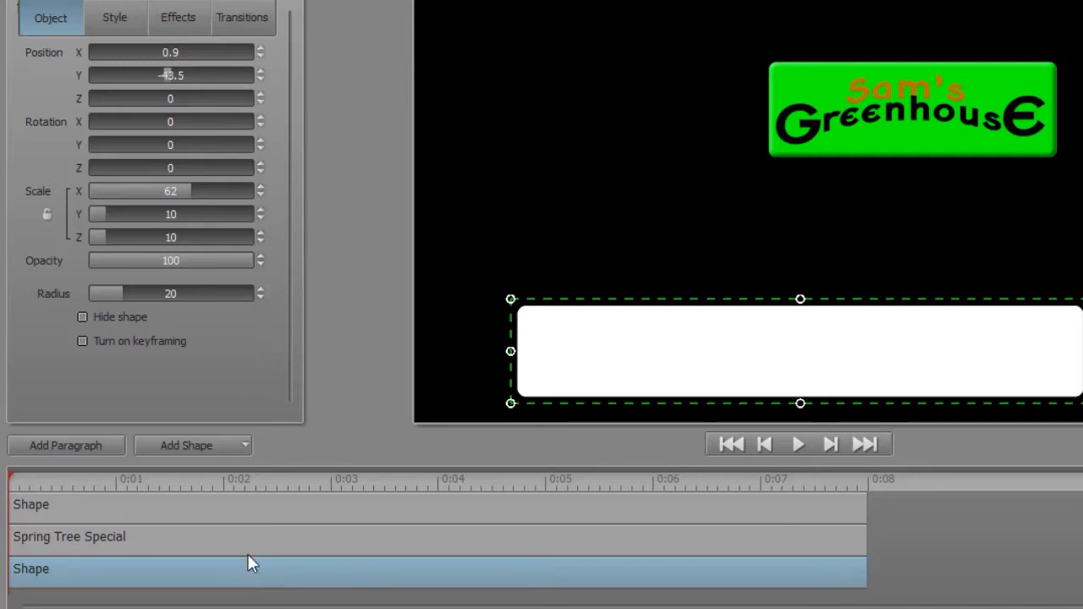
pyautogui.moveTo(251, 258); pyautogui.dragTo(132, 268)
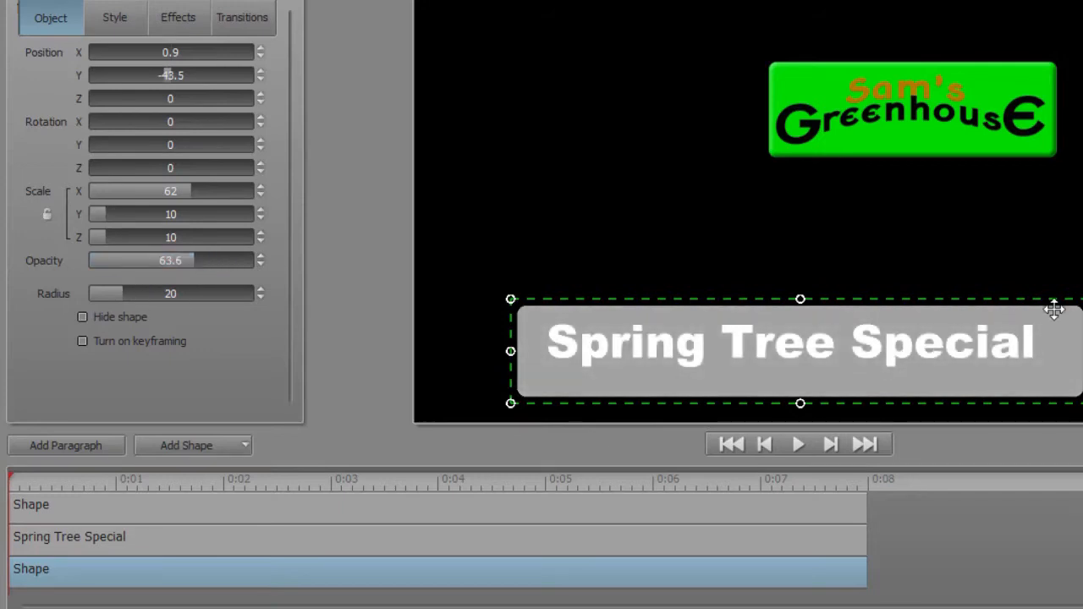
# Fit the rectangle closely around the text with a scale of about X 55.8, Y 7.4 and a position of about X -2.1, Y -42
pyautogui.moveTo(1041, 362); pyautogui.dragTo(1014, 362)
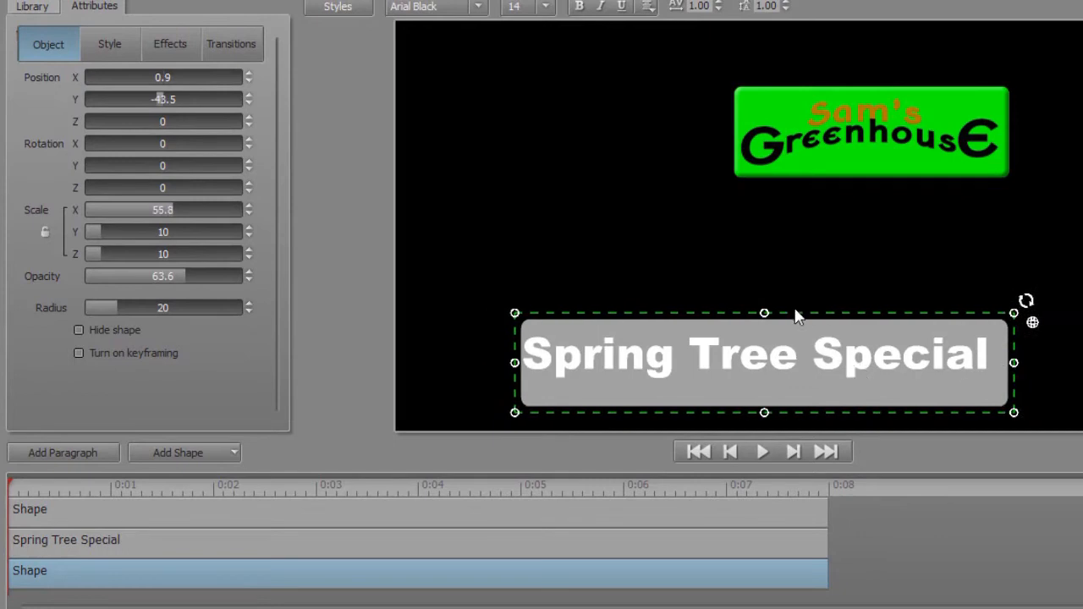
pyautogui.moveTo(795, 309); pyautogui.dragTo(789, 312)
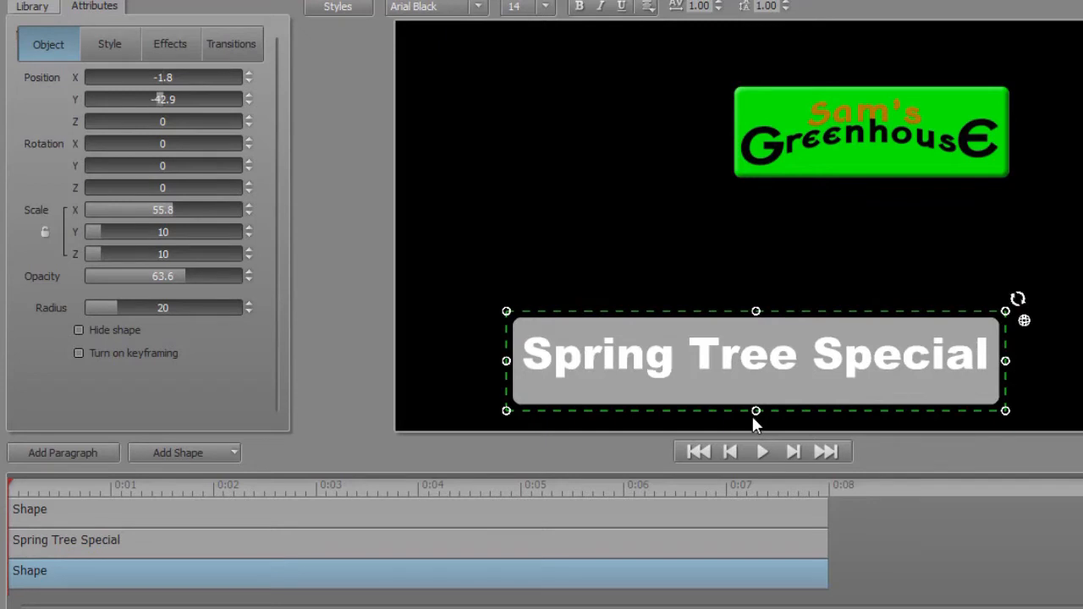
pyautogui.moveTo(755, 411); pyautogui.dragTo(755, 398)
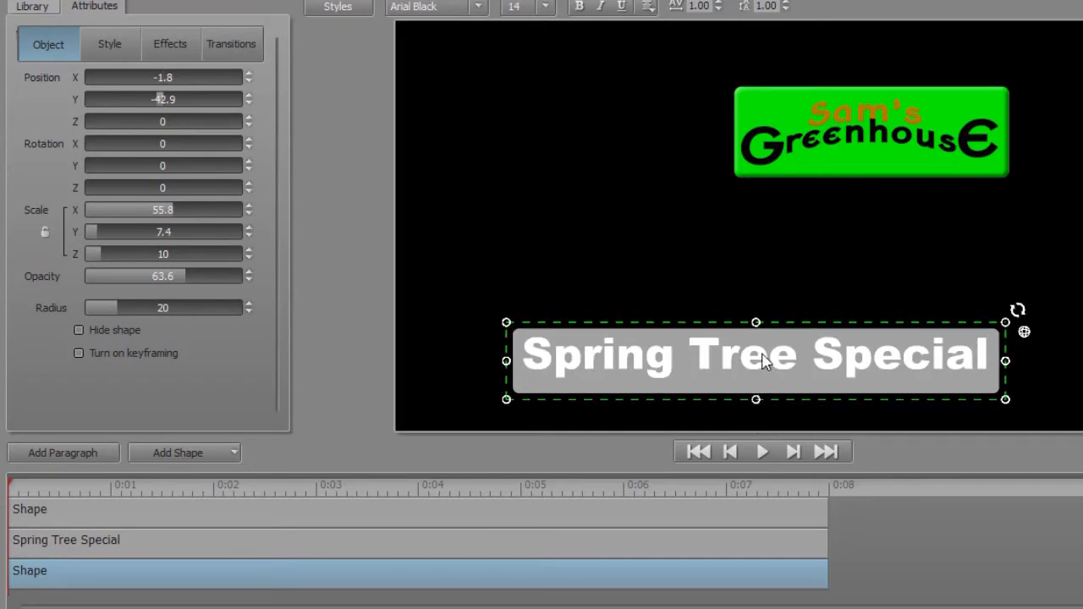
pyautogui.moveTo(774, 328); pyautogui.dragTo(773, 325)
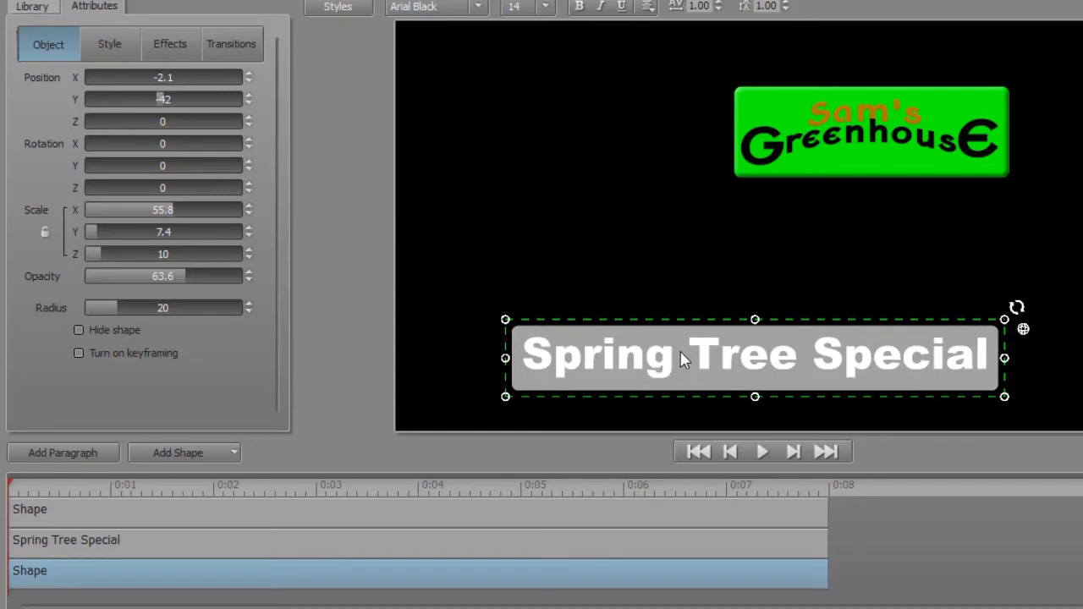
# Switch the rectangle's 3D Face to a gradient and align its two color stops vertically at the top and bottom center
pyautogui.click(110, 47)
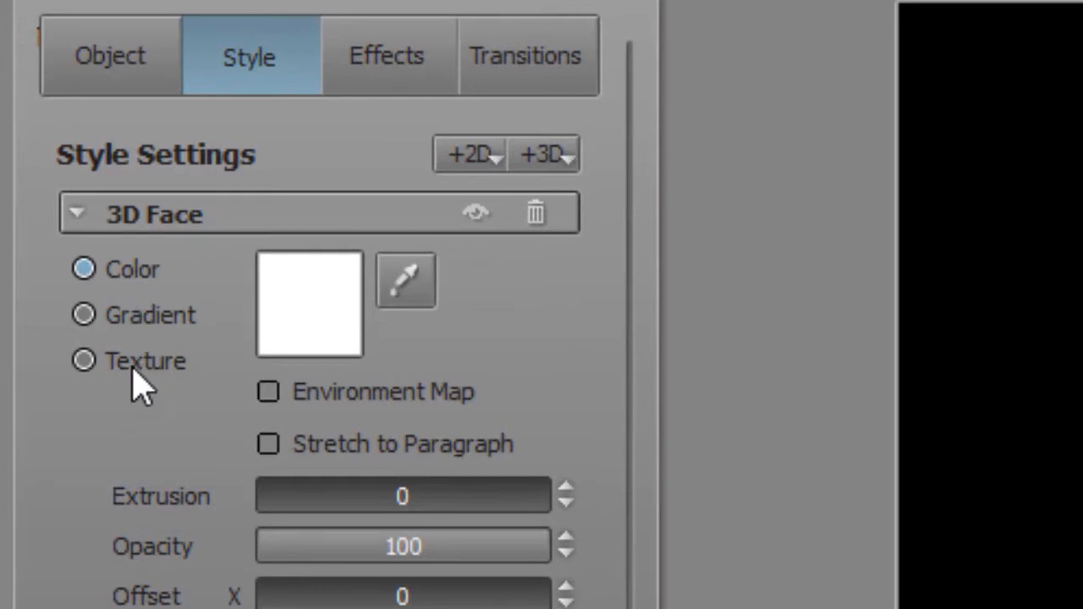
pyautogui.click(95, 320)
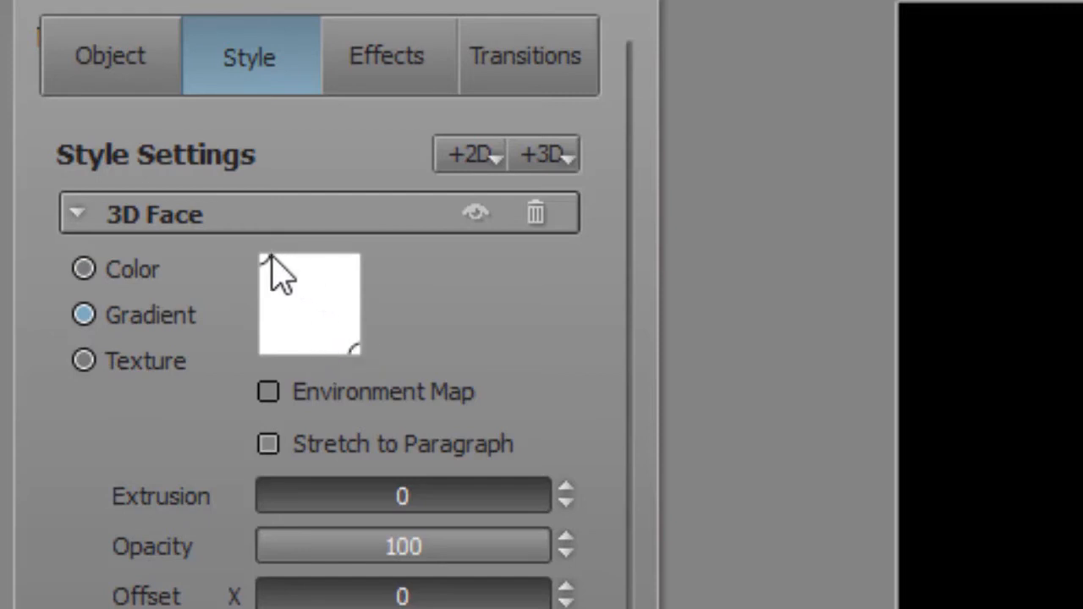
pyautogui.moveTo(262, 258); pyautogui.dragTo(308, 270)
pyautogui.moveTo(362, 346); pyautogui.dragTo(311, 348)
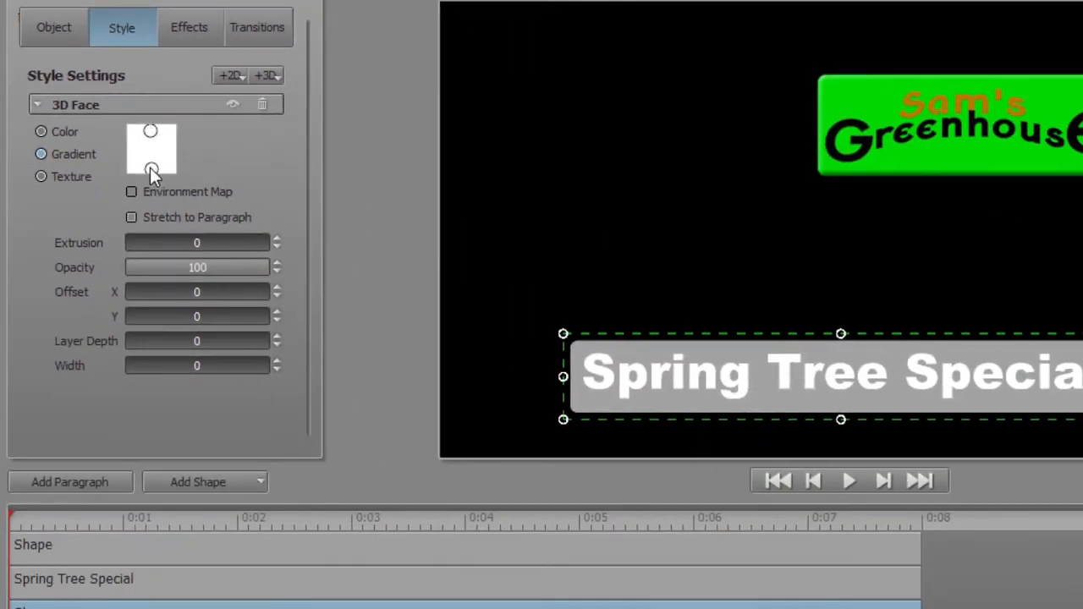
# Set the lower color stop of the rectangle's gradient to dark green
pyautogui.doubleClick(152, 168)
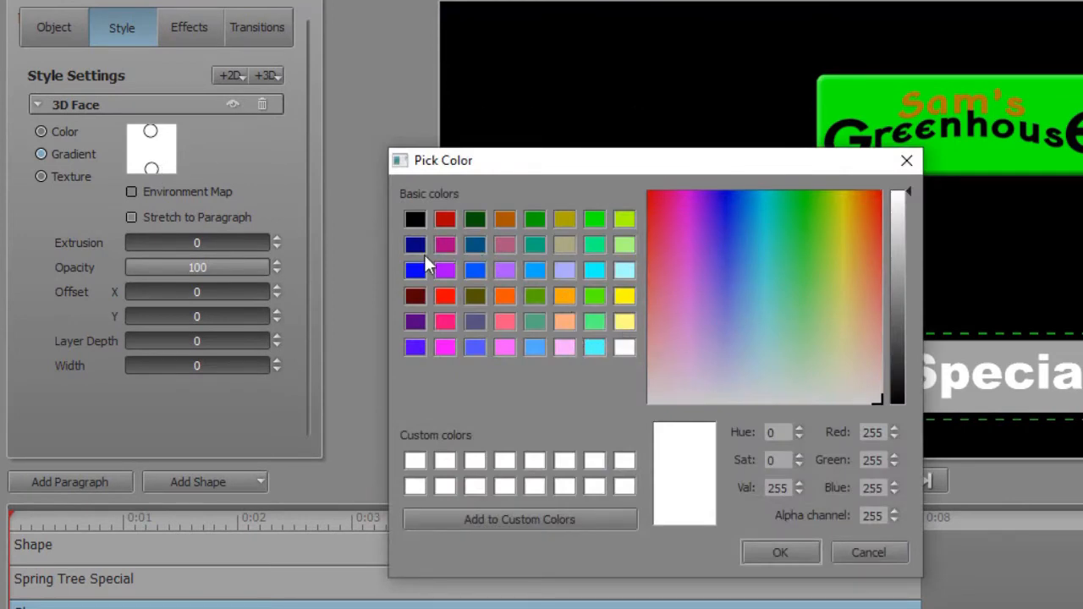
pyautogui.click(475, 218)
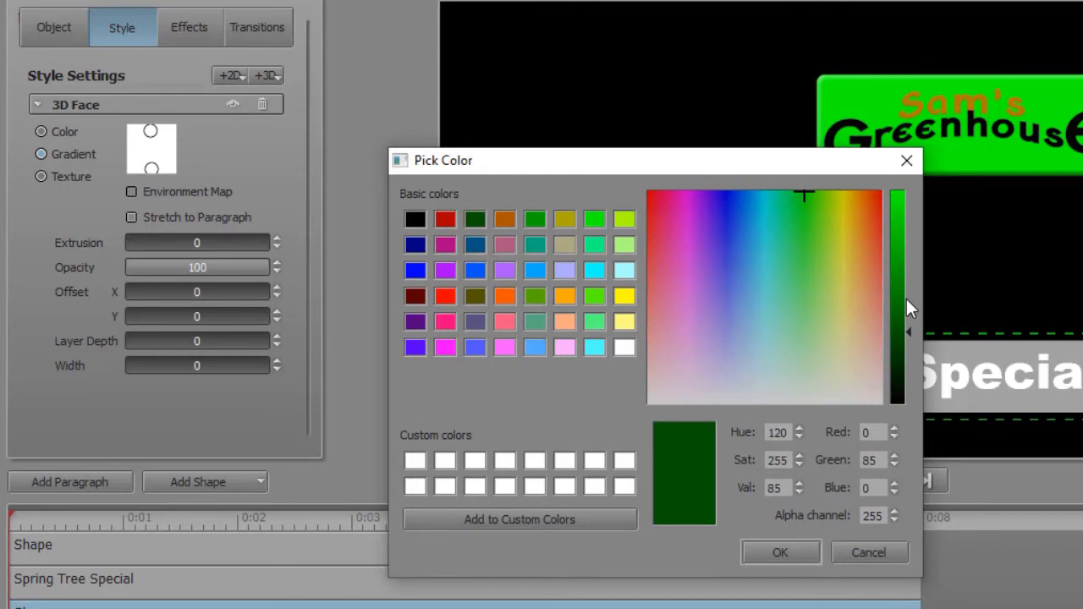
pyautogui.moveTo(897, 303); pyautogui.dragTo(896, 335)
pyautogui.click(773, 551)
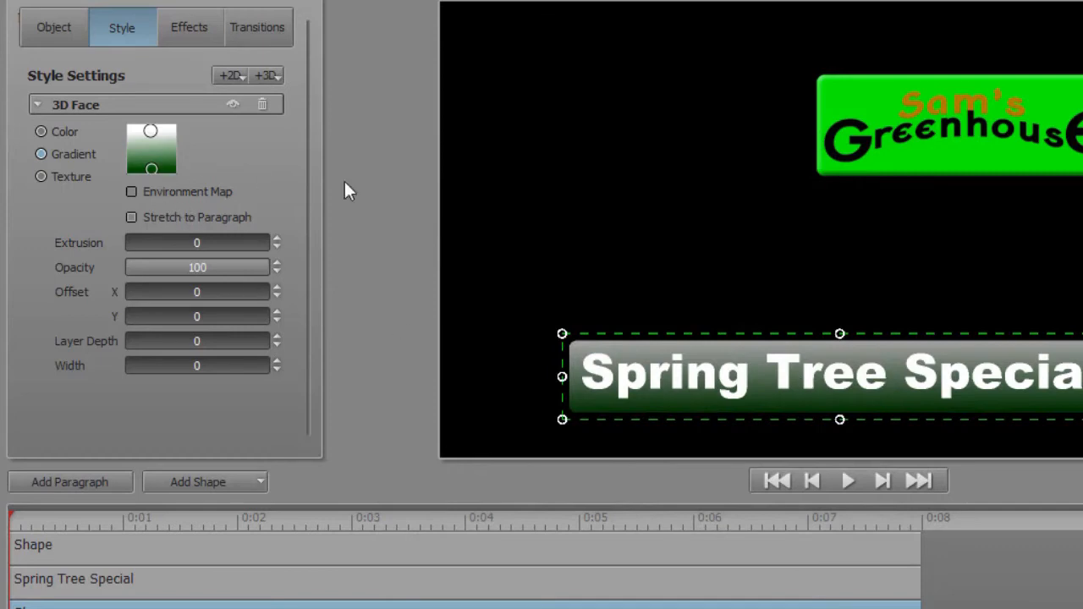
# Set the upper color stop of the rectangle's gradient to a pale yellow-green, about RGB 216, 227, 160
pyautogui.doubleClick(150, 132)
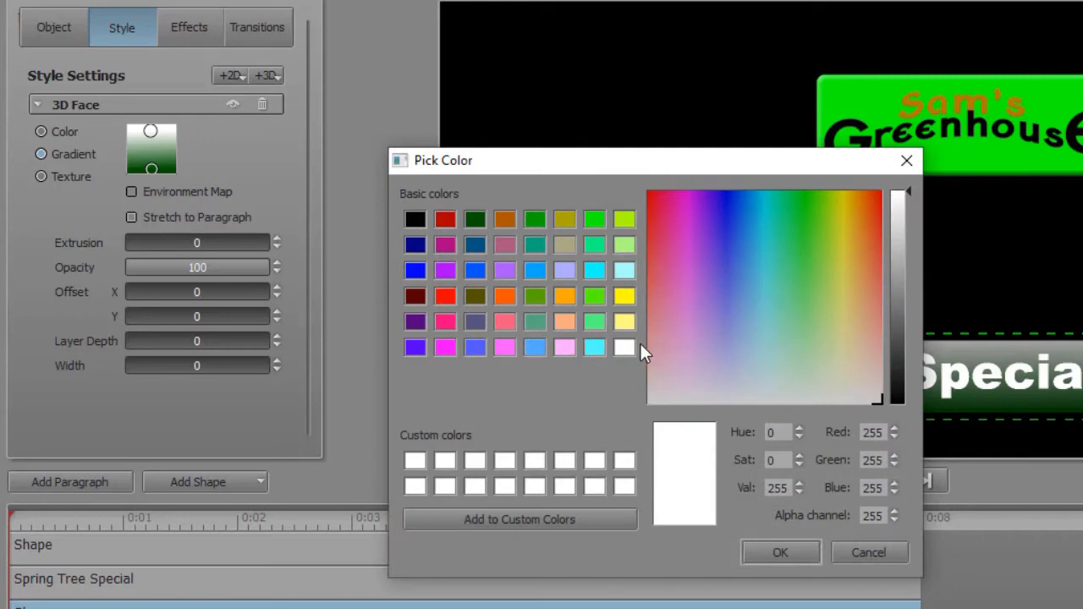
pyautogui.click(625, 322)
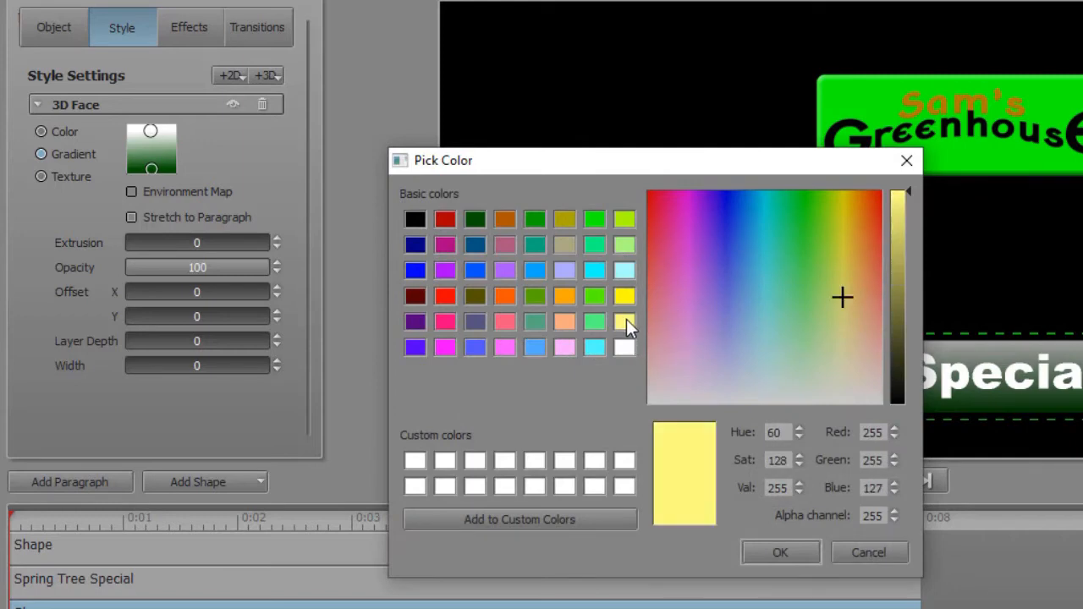
pyautogui.moveTo(837, 298); pyautogui.dragTo(836, 341)
pyautogui.click(900, 214)
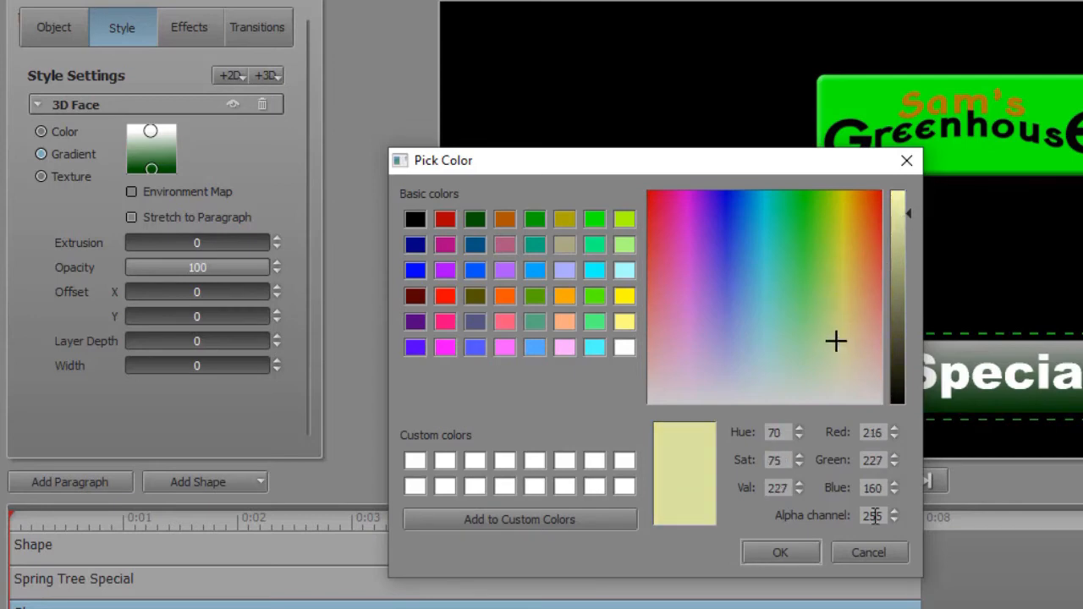
pyautogui.click(780, 552)
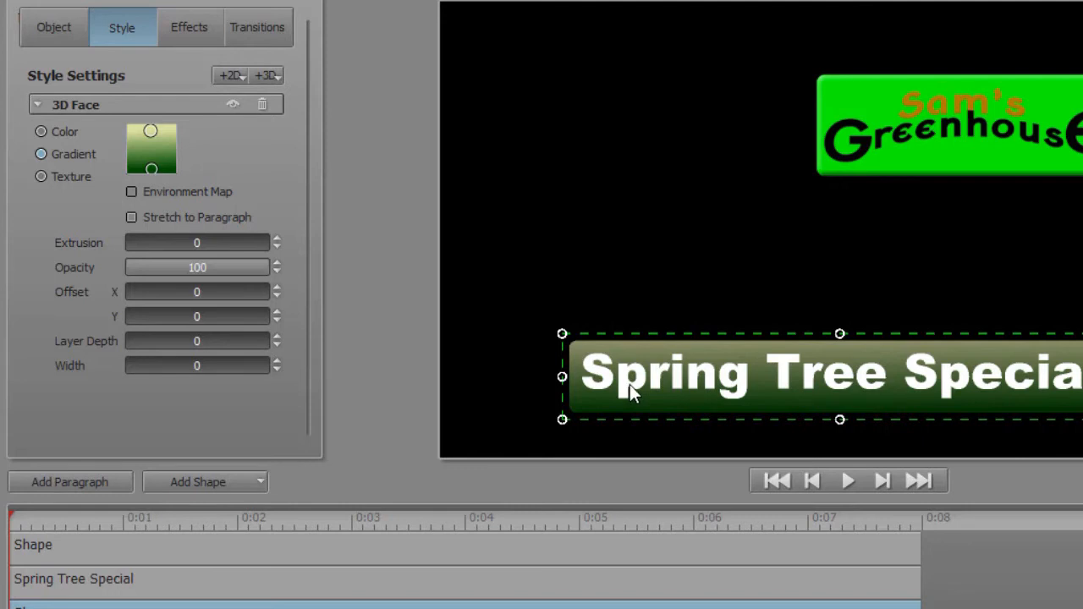
# Switch the Spring Tree Special text's 3D Face to a solid color and sample the green background of the greenhouse logo
pyautogui.click(201, 590)
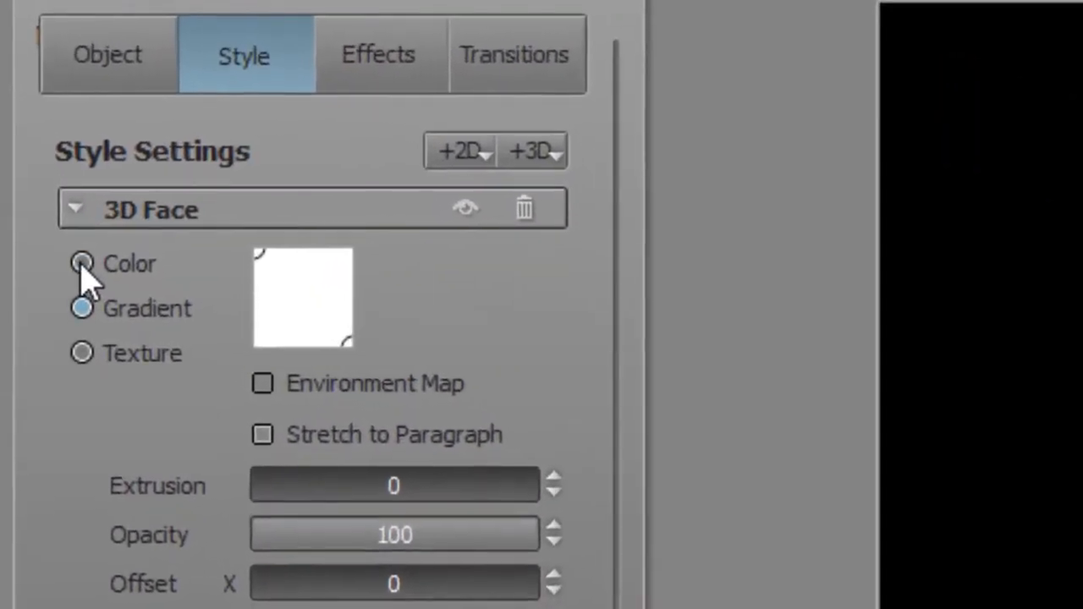
pyautogui.click(41, 132)
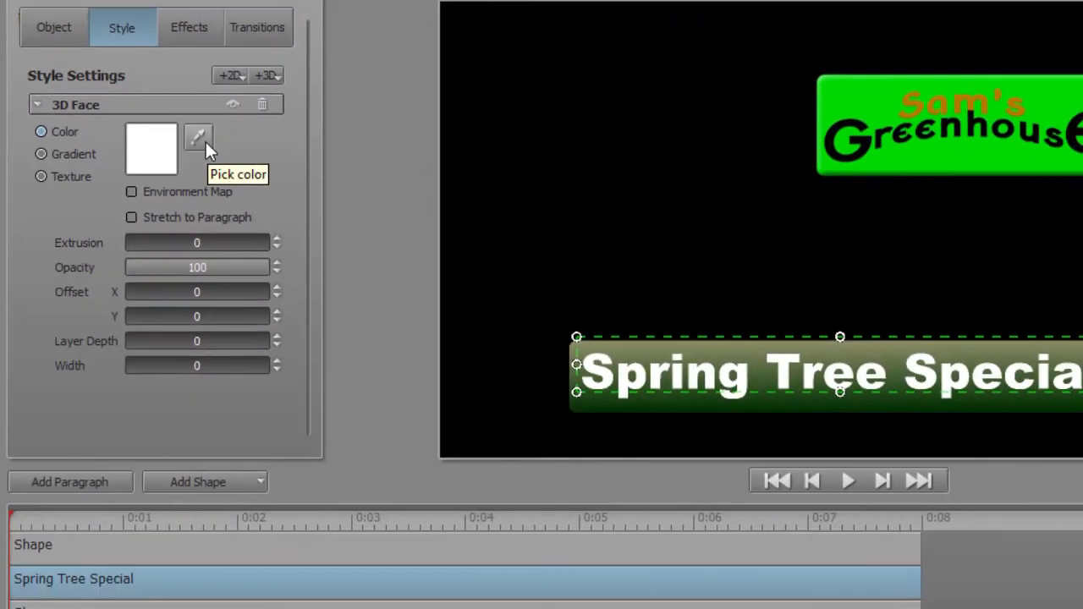
pyautogui.click(204, 140)
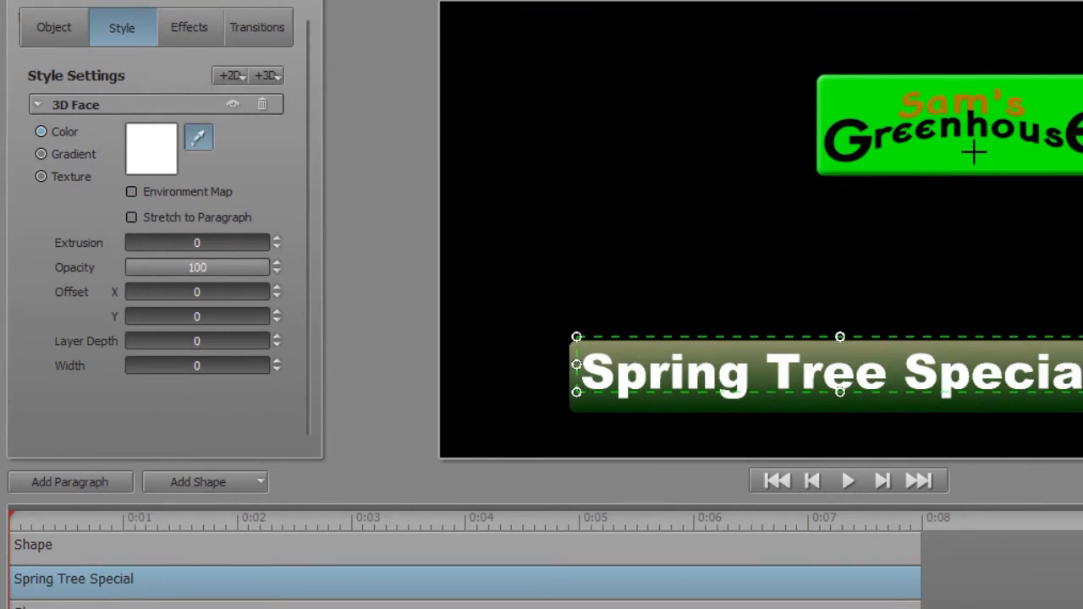
pyautogui.click(948, 161)
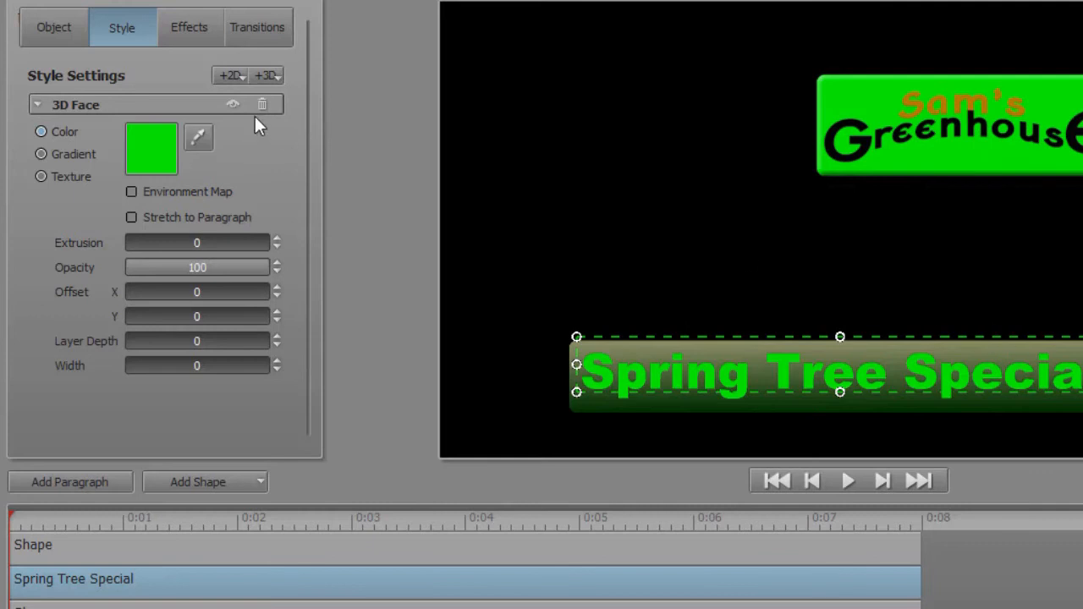
# Add a 2D shadow with a layer depth of about 1.2 to the Spring Tree Special text and return to PowerDirector
pyautogui.click(241, 76)
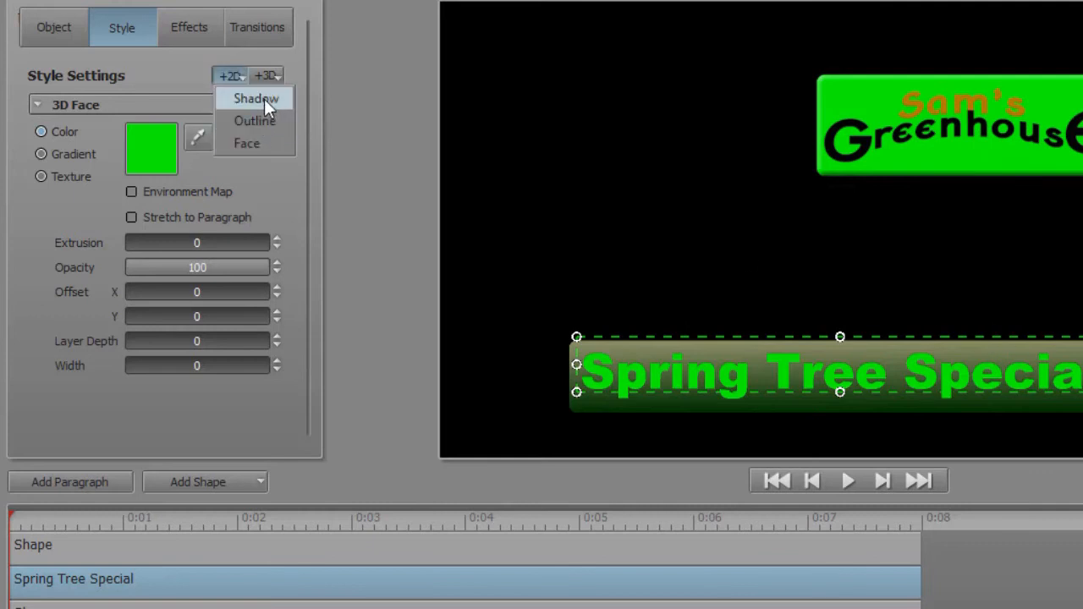
pyautogui.click(264, 99)
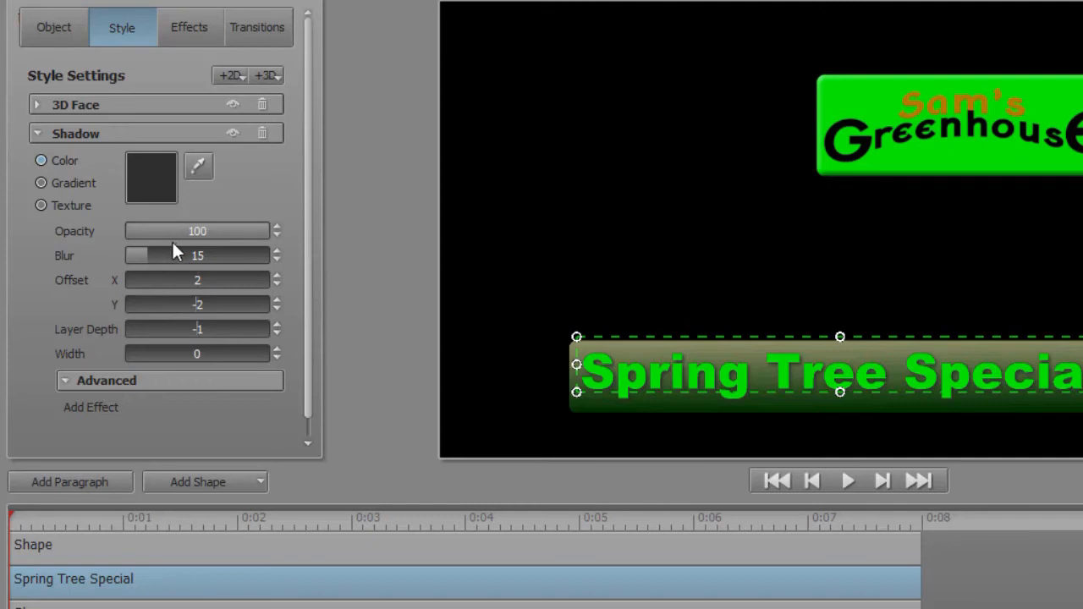
pyautogui.moveTo(195, 328); pyautogui.dragTo(201, 336)
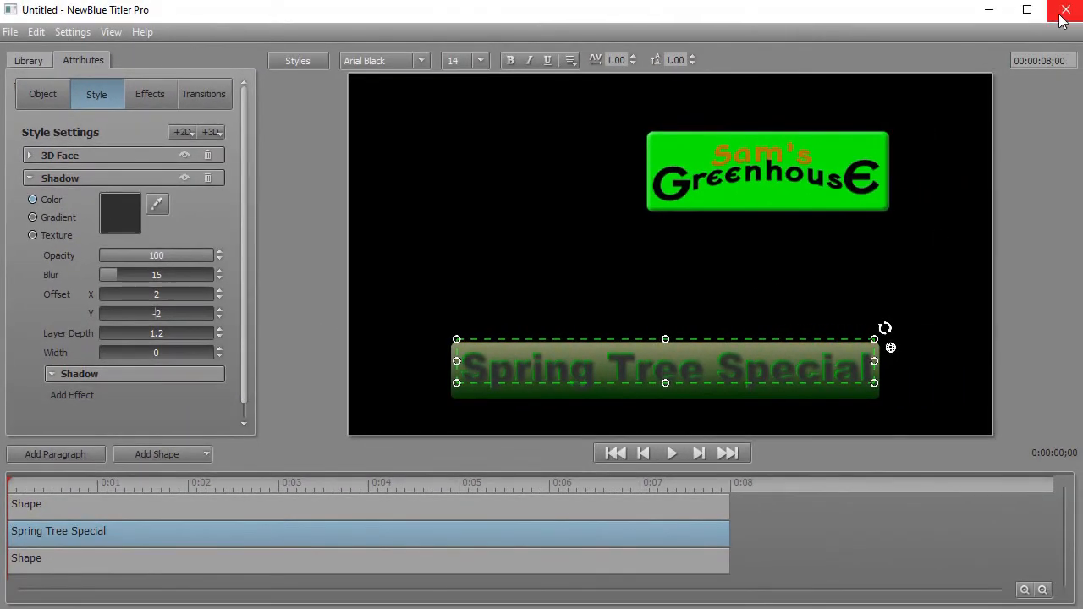
pyautogui.click(1066, 12)
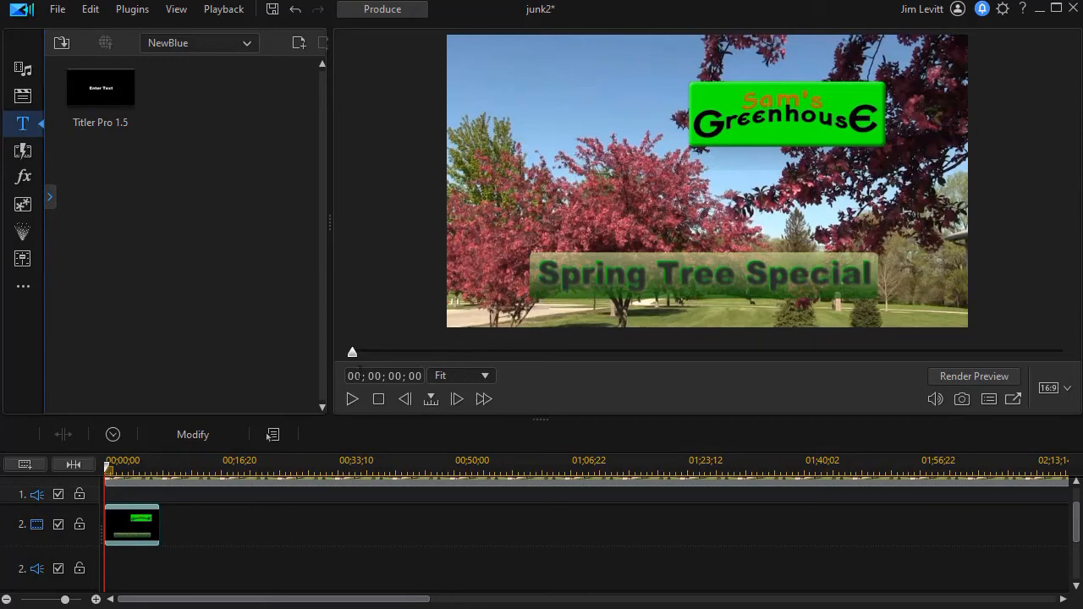
# Reopen the title from the timeline in NewBlue Titler Pro and set the gradient rectangle's opacity to 100
pyautogui.doubleClick(141, 530)
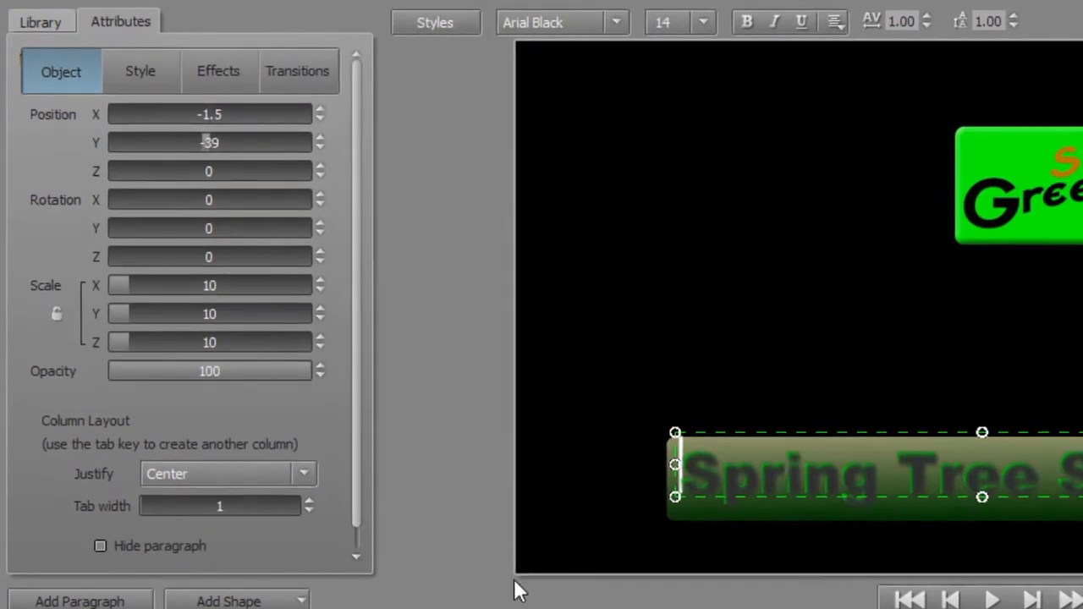
pyautogui.click(1059, 193)
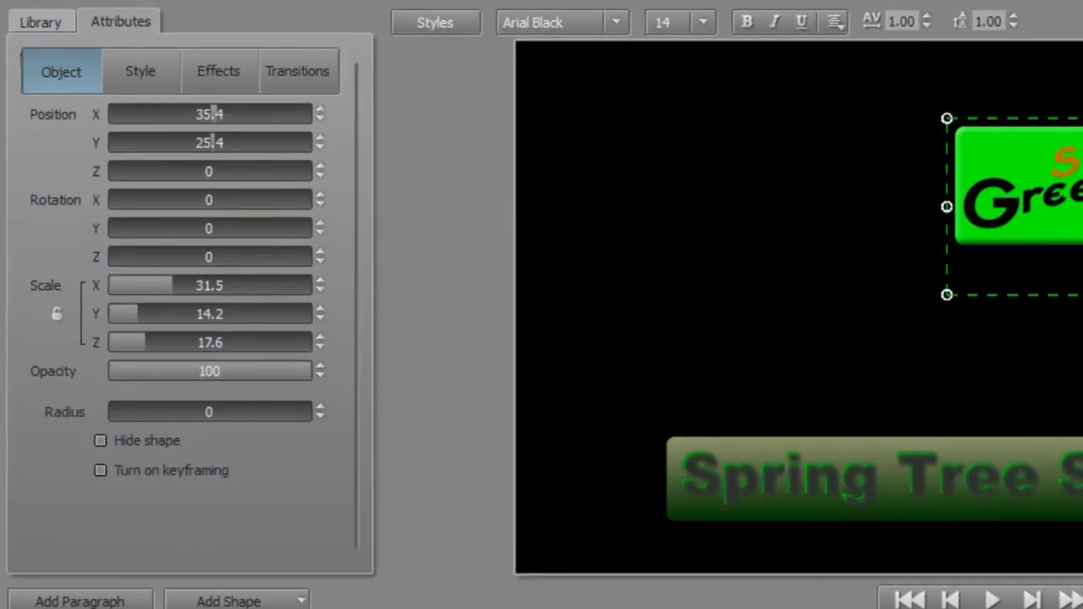
pyautogui.click(1057, 509)
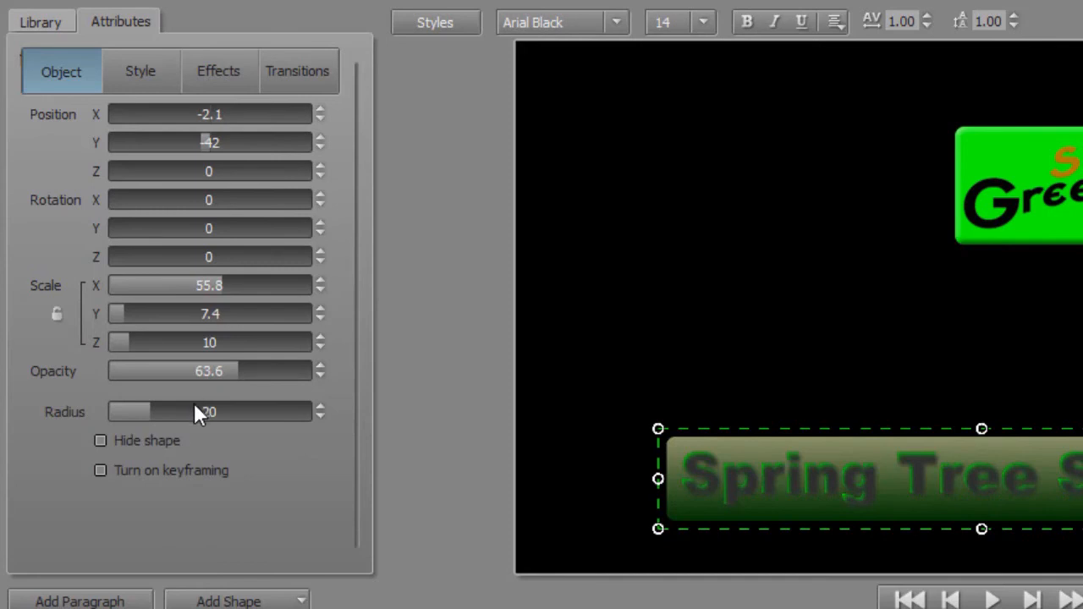
pyautogui.moveTo(238, 370); pyautogui.dragTo(382, 367)
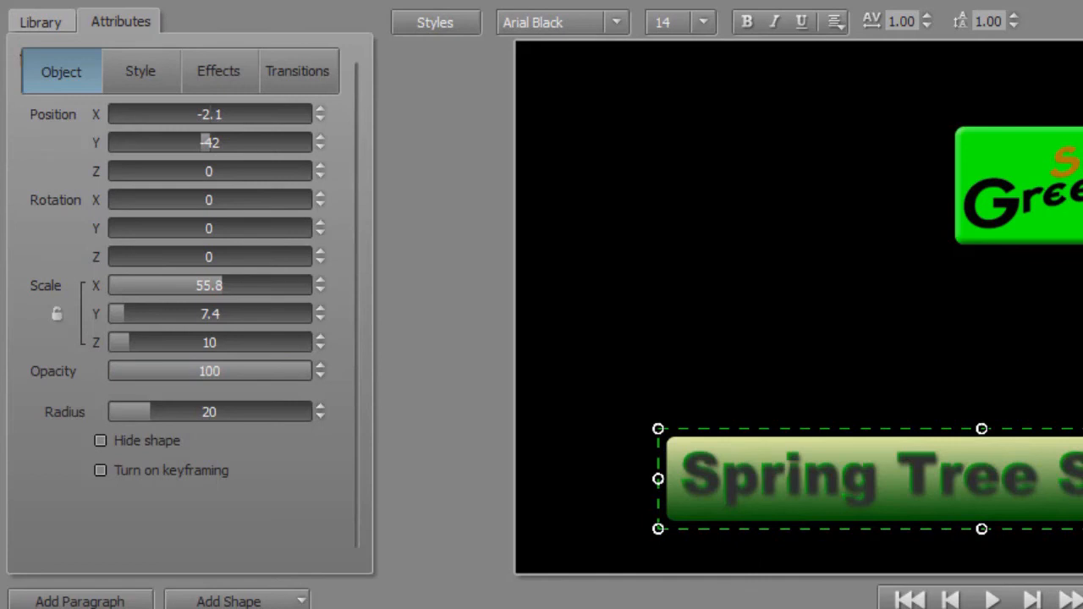
# Set the Spring Tree Special text's shadow blur to about 4 and play the title in PowerDirector
pyautogui.click(1070, 475)
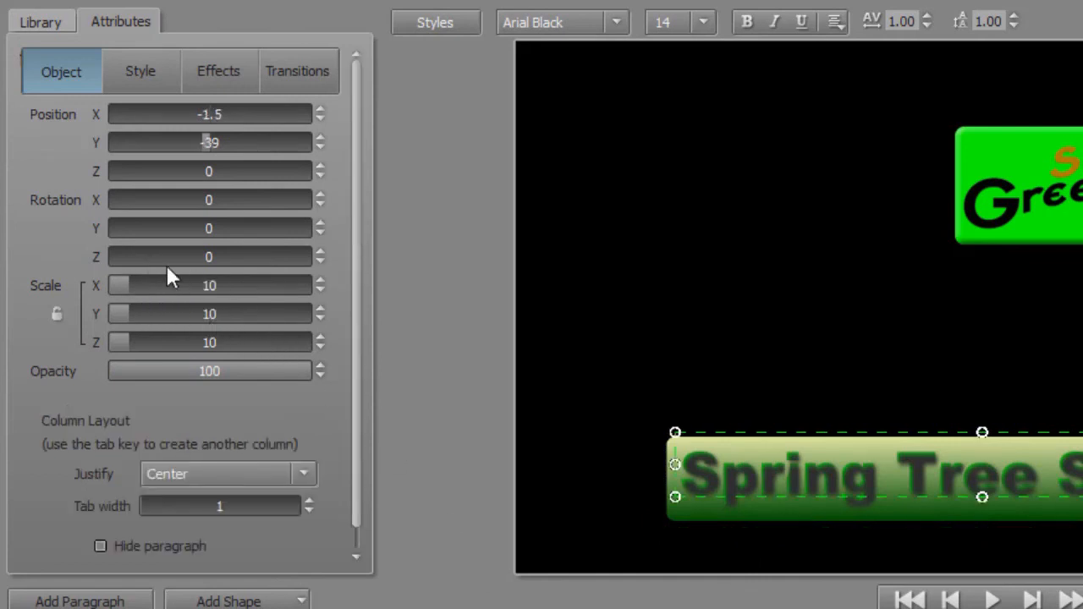
pyautogui.click(146, 64)
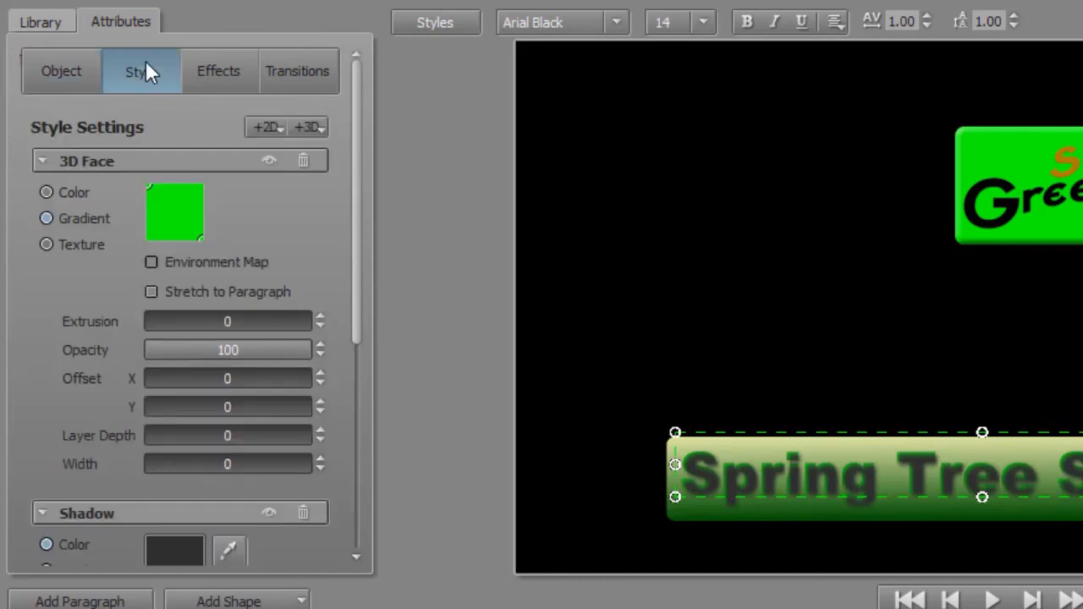
pyautogui.scroll(-4, 199, 288)
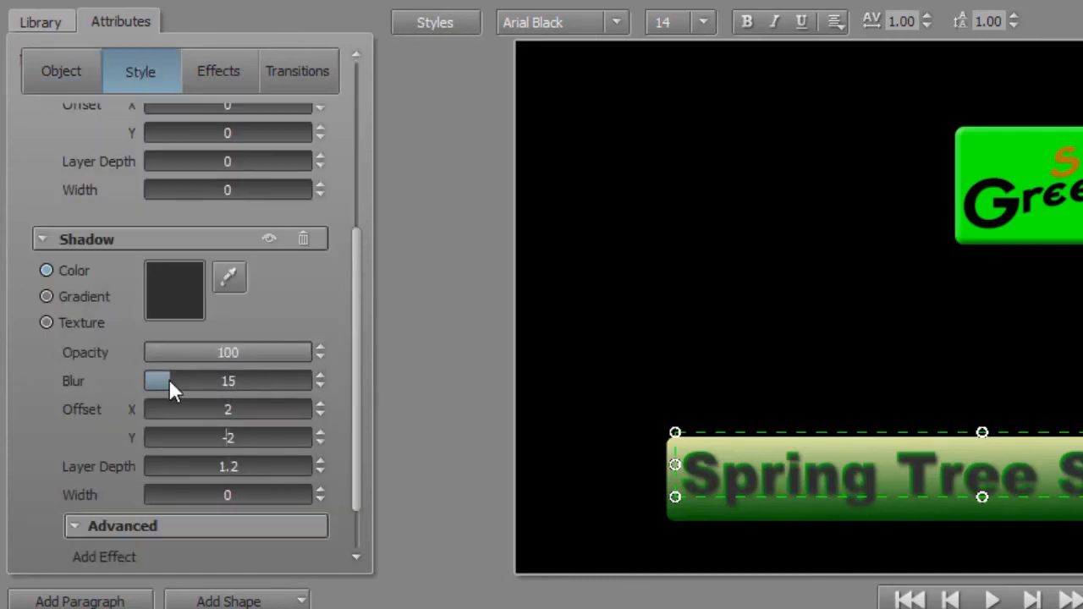
pyautogui.moveTo(169, 381); pyautogui.dragTo(131, 379)
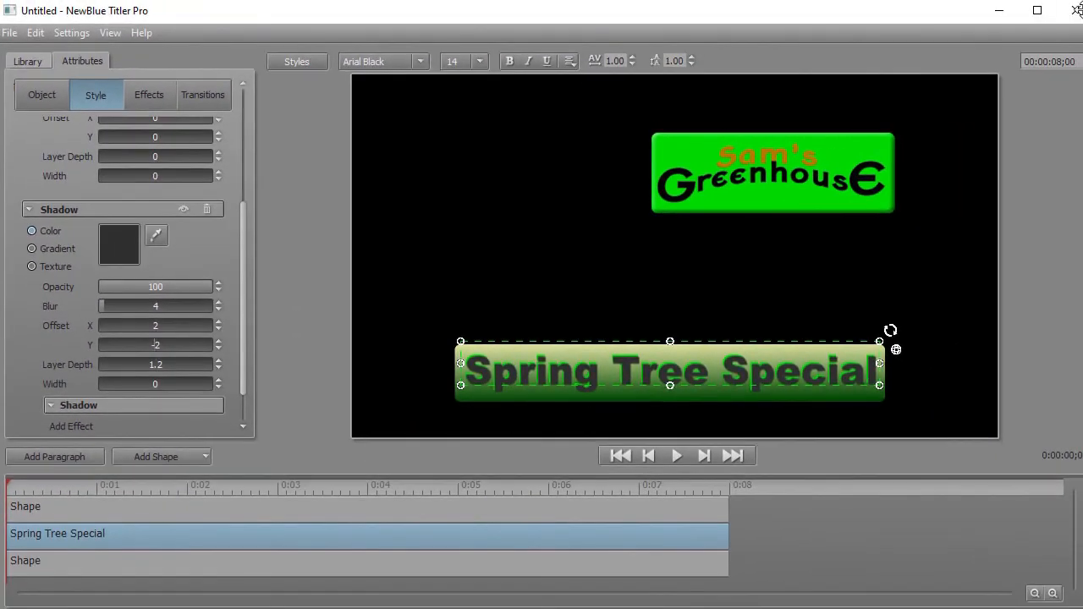
pyautogui.click(1076, 11)
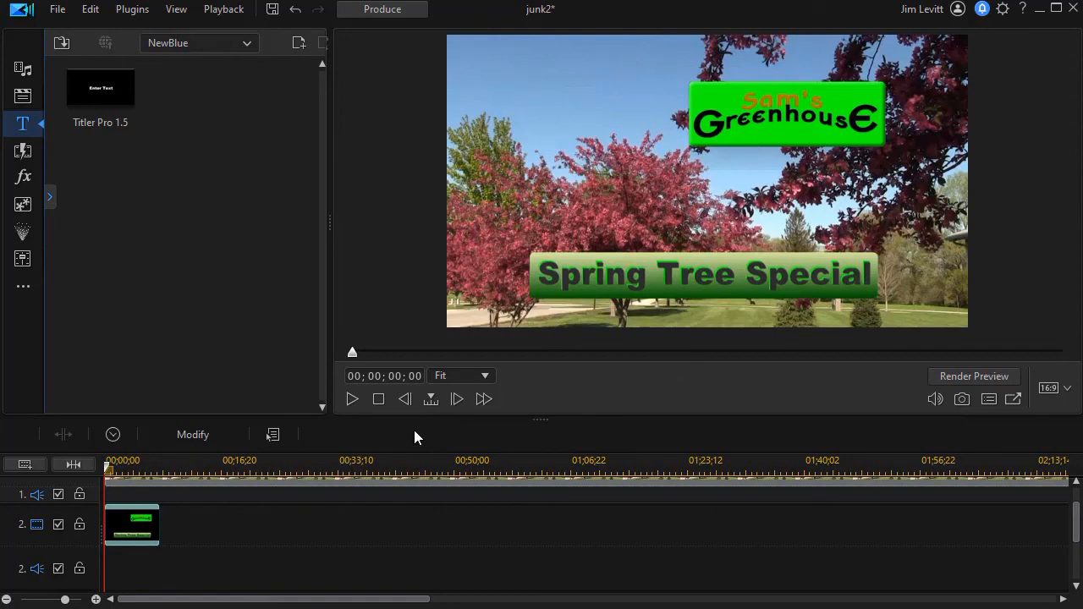
pyautogui.click(353, 399)
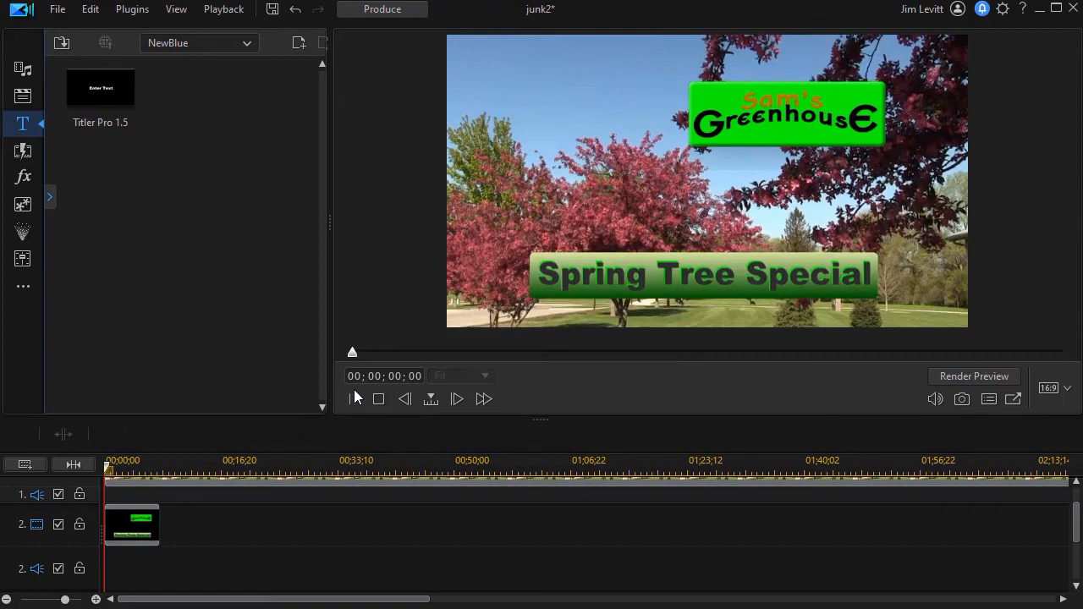